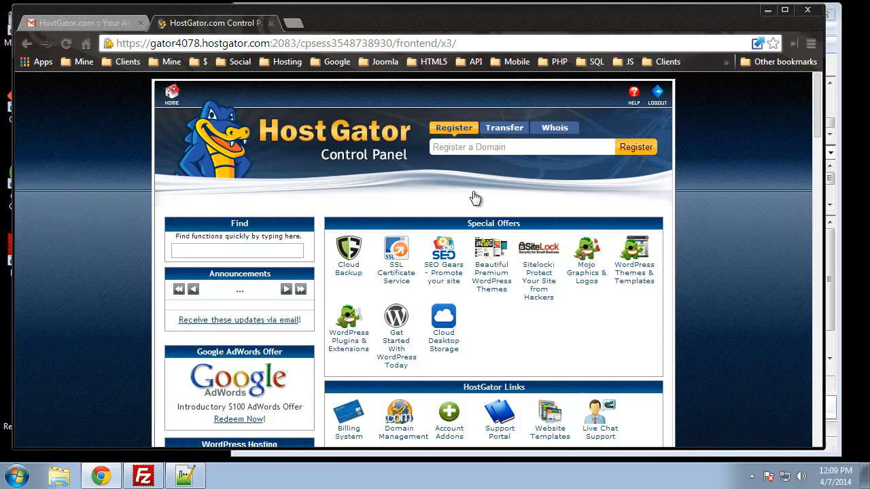
# Step: Open QuickInstall from the hosting control panel's Software/Services section and choose Joomla among the CMS software
pyautogui.scroll(-10, 757, 216)
pyautogui.scroll(-6, 756, 217)
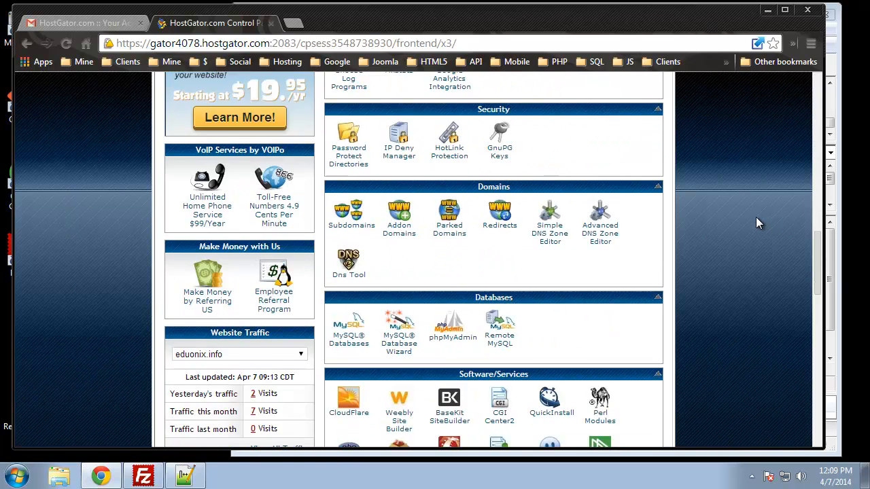
pyautogui.click(569, 284)
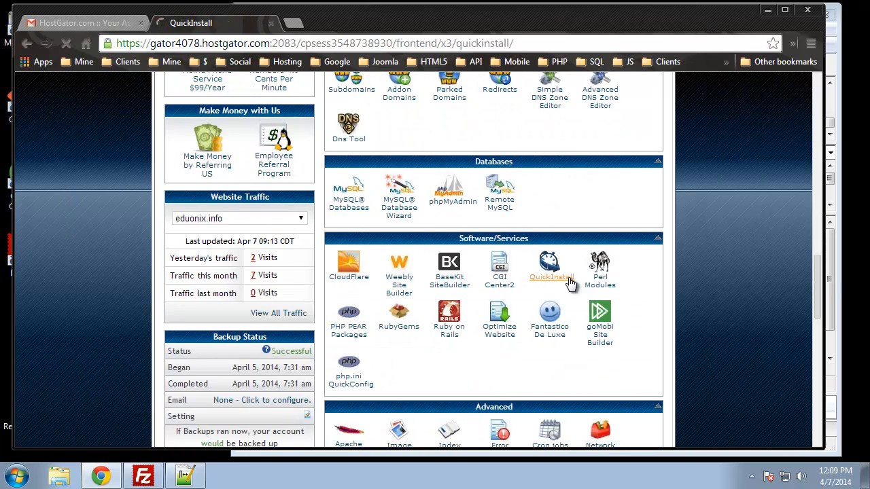
pyautogui.scroll(-1, 163, 160)
pyautogui.scroll(-2, 163, 156)
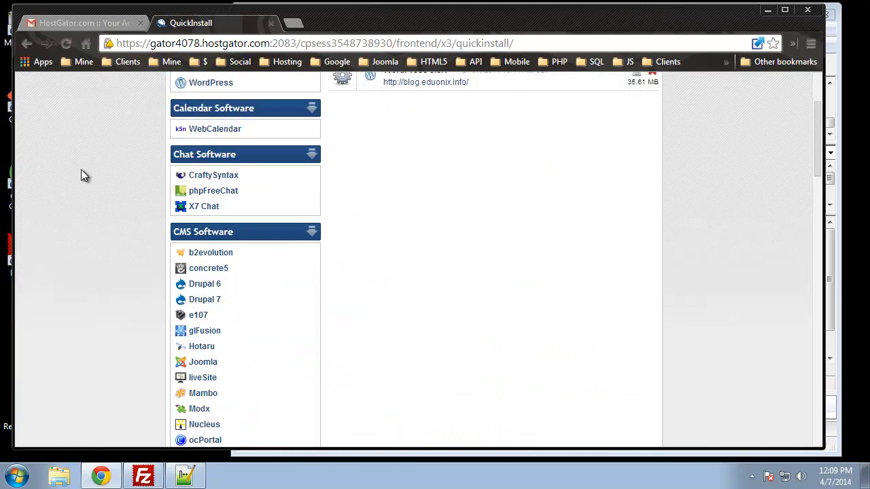
pyautogui.scroll(-2, 161, 197)
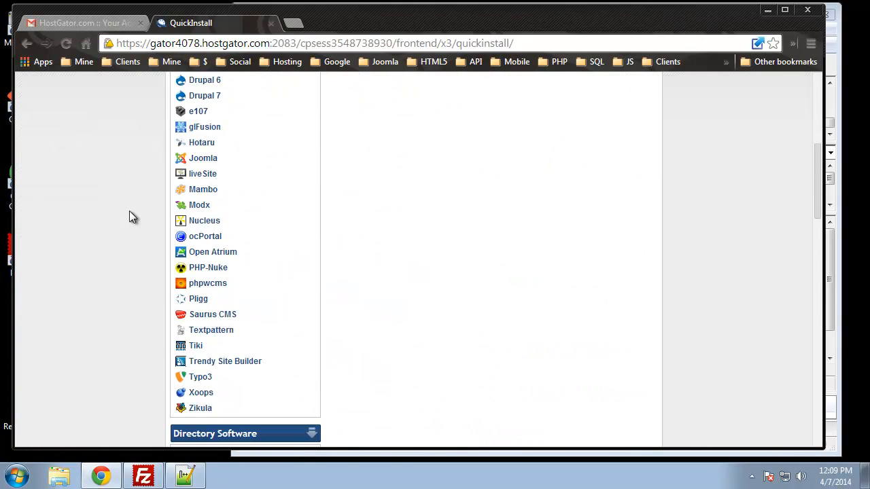
pyautogui.click(196, 161)
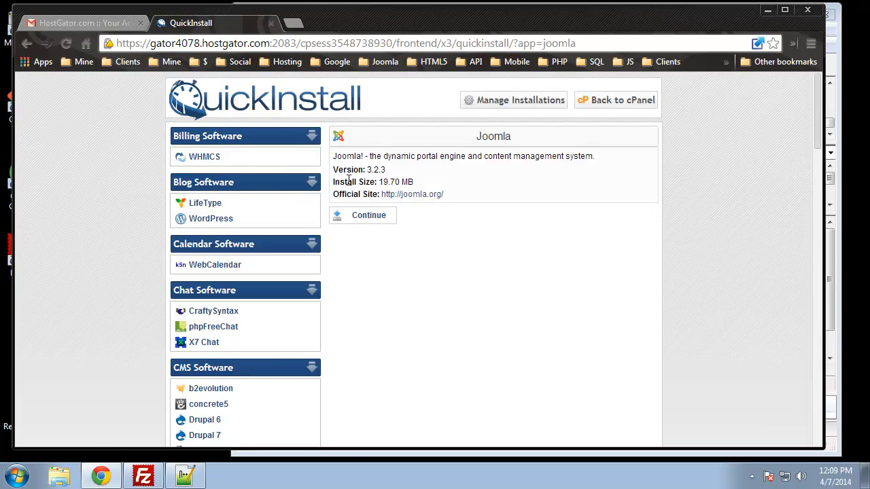
# Step: Continue to the Joomla installation form and set the application URL's domain to cms.eduonix.info
pyautogui.moveTo(387, 170); pyautogui.dragTo(369, 170)
pyautogui.click(532, 253)
pyautogui.click(374, 220)
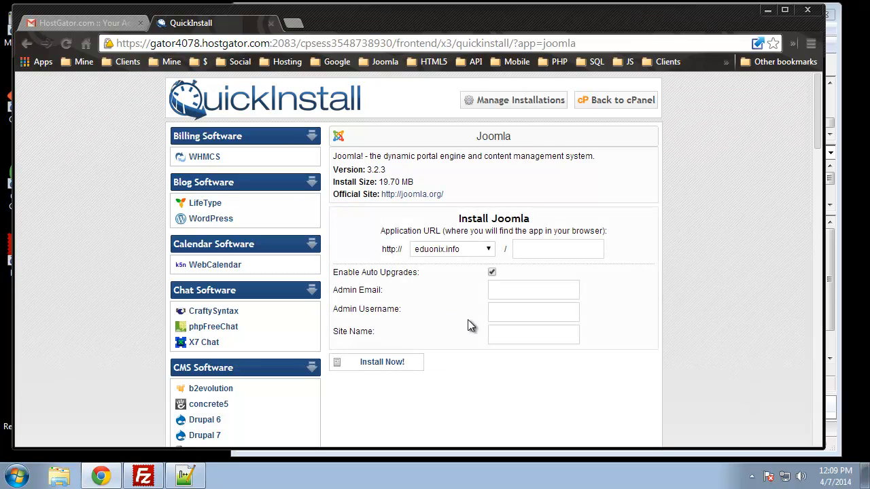
pyautogui.click(473, 251)
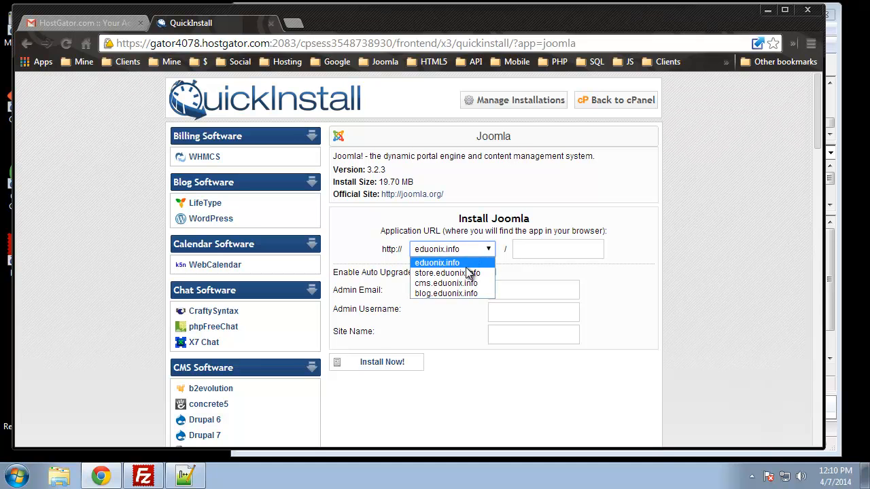
pyautogui.click(429, 285)
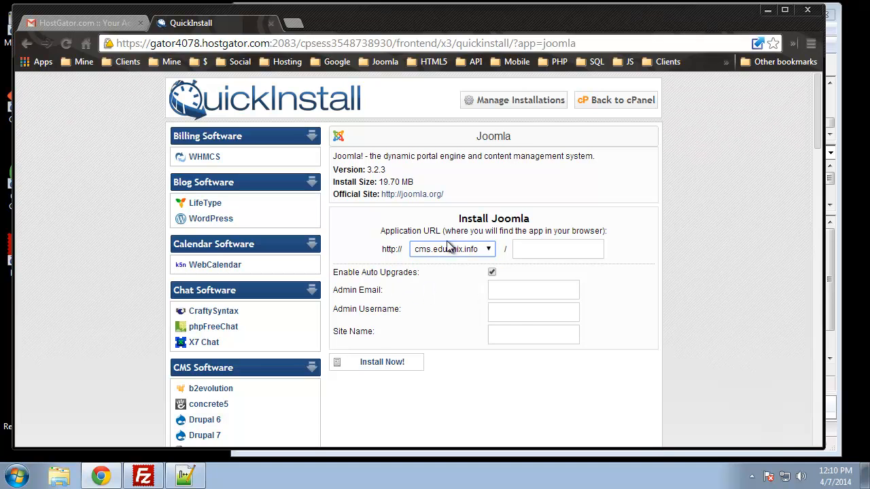
# Step: Enter the admin email, the admin username "admin" and the site name "My Joomla Site", and start the Joomla installation
pyautogui.scroll(-3, 462, 244)
pyautogui.scroll(2, 408, 231)
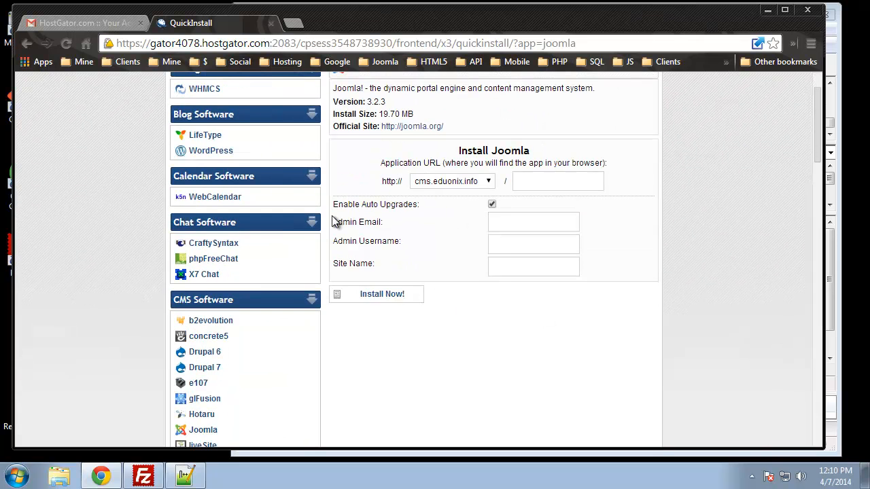
pyautogui.click(517, 226)
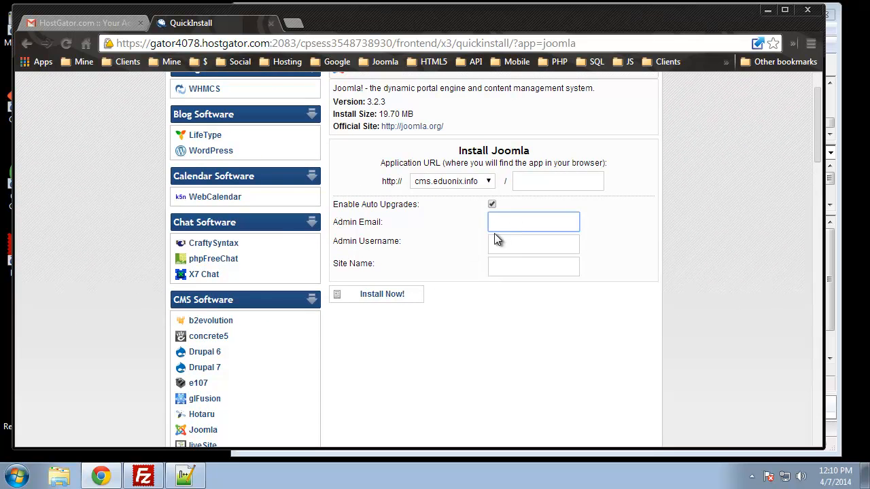
pyautogui.write('te')
pyautogui.click(520, 247)
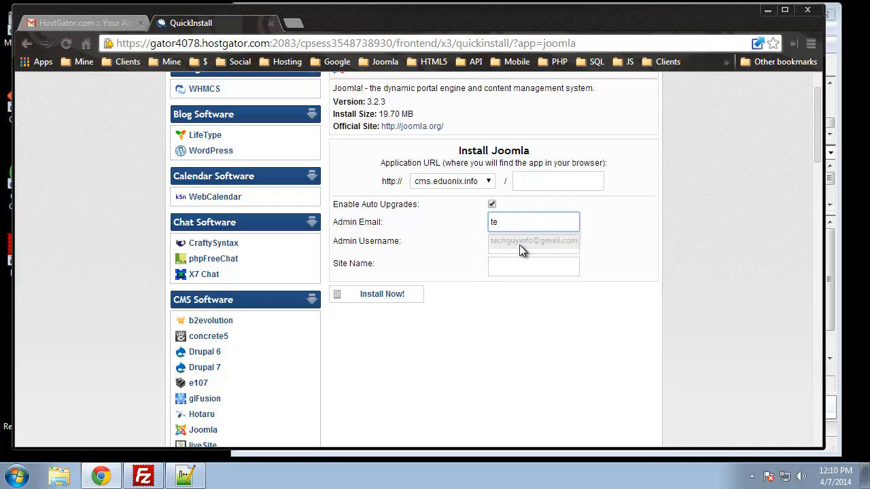
pyautogui.click(516, 246)
pyautogui.write('admin')
pyautogui.press('Tab')
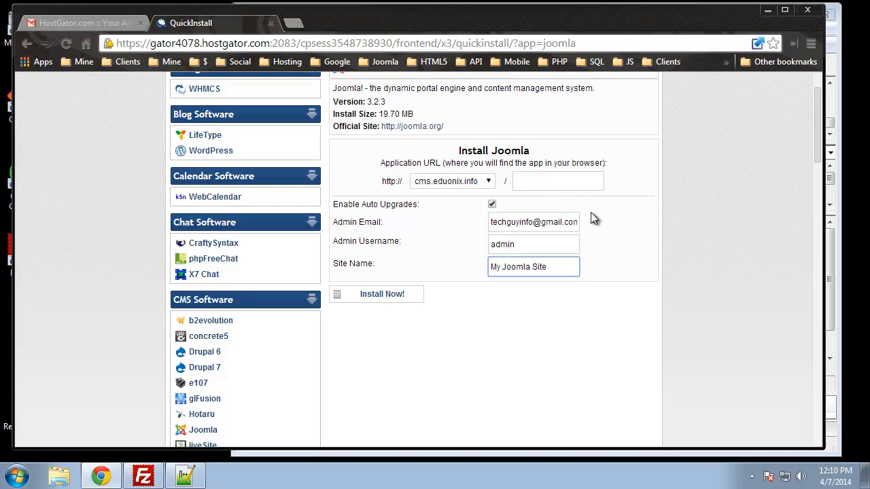
pyautogui.click(386, 296)
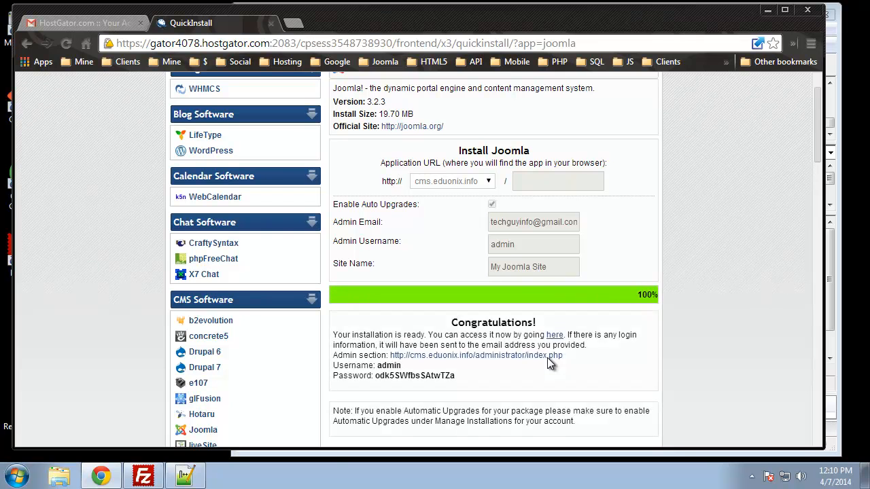
# Step: Open the Joomla admin section link in a new tab, copy the generated admin password, and switch to the admin login page
pyautogui.scroll(-2, 585, 317)
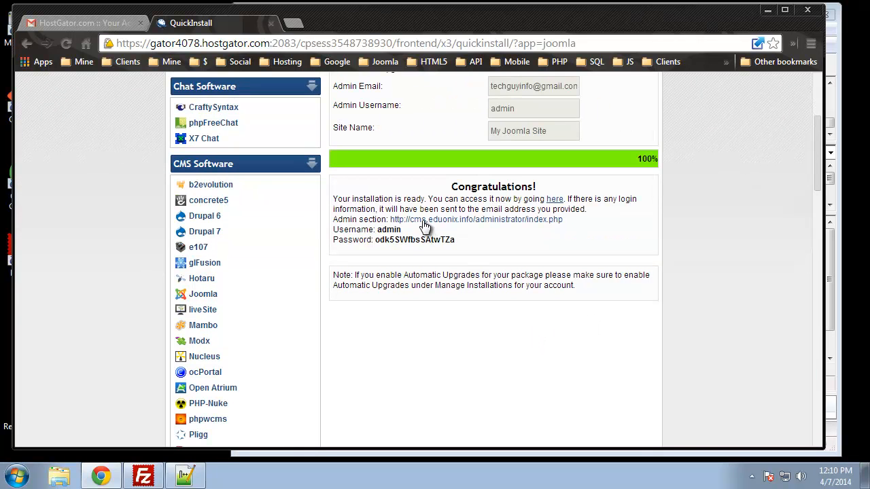
pyautogui.rightClick(480, 223)
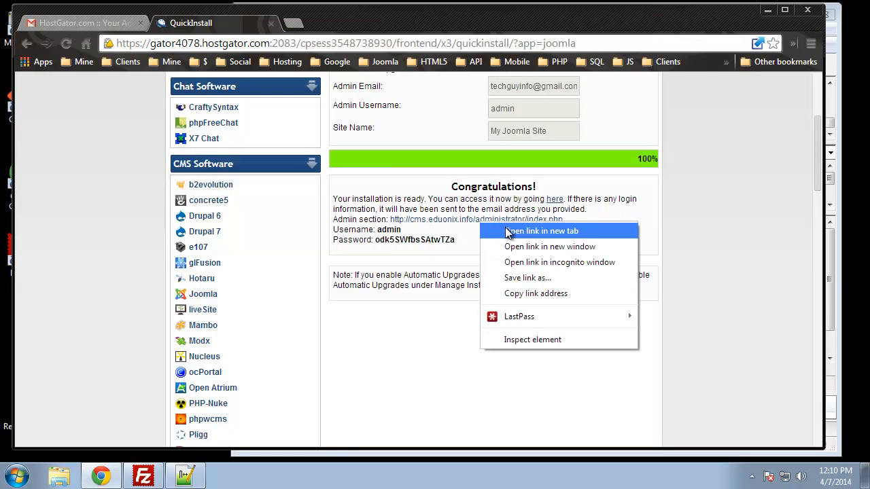
pyautogui.click(507, 231)
pyautogui.moveTo(451, 238); pyautogui.dragTo(385, 235)
pyautogui.rightClick(434, 235)
pyautogui.click(458, 247)
pyautogui.click(323, 24)
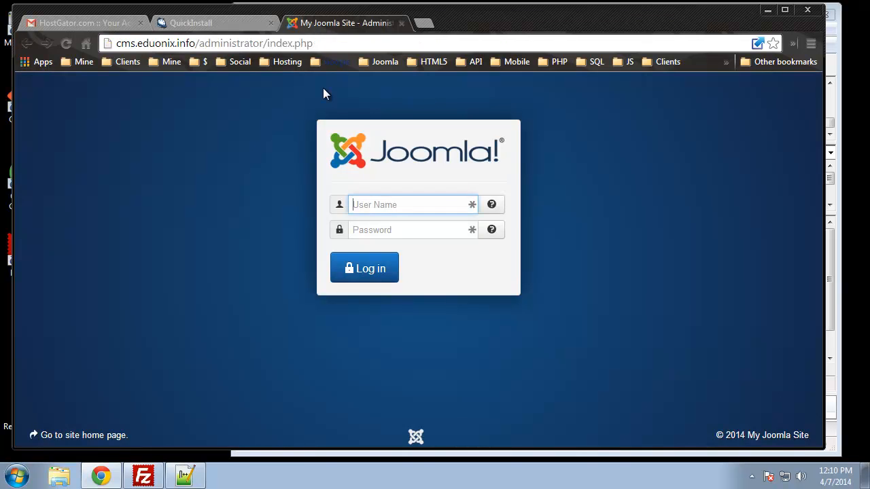
# Step: Log in to Joomla administration with the username "admin" and the copied account password, dismissing the offer to save the password
pyautogui.write('admin')
pyautogui.press('Tab')
pyautogui.press('Tab')
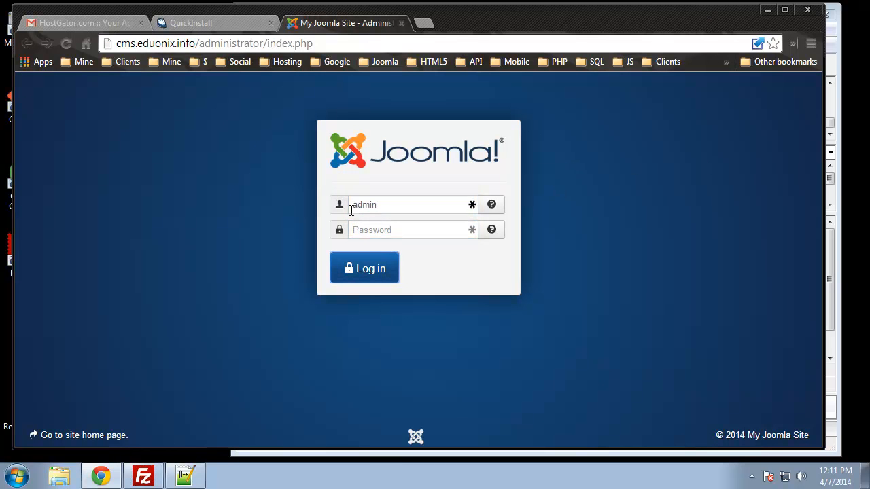
pyautogui.click(363, 231)
pyautogui.hotkey('ctrl', 'v')
pyautogui.click(371, 267)
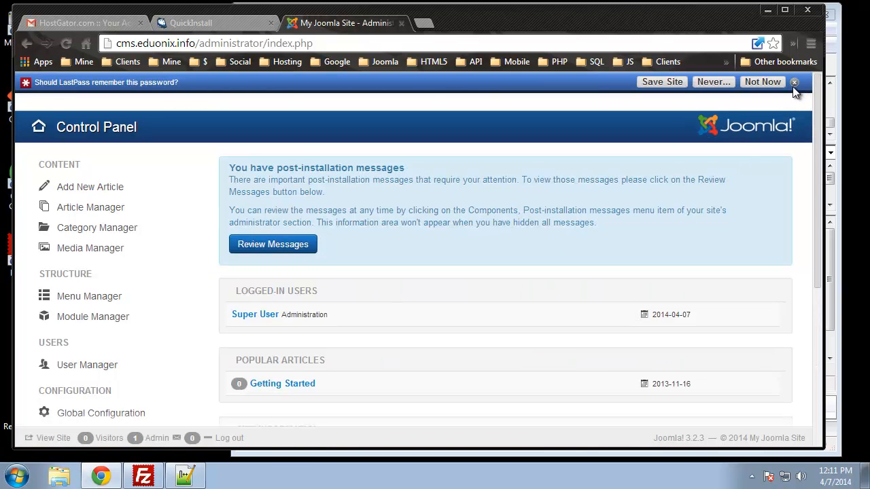
pyautogui.click(794, 82)
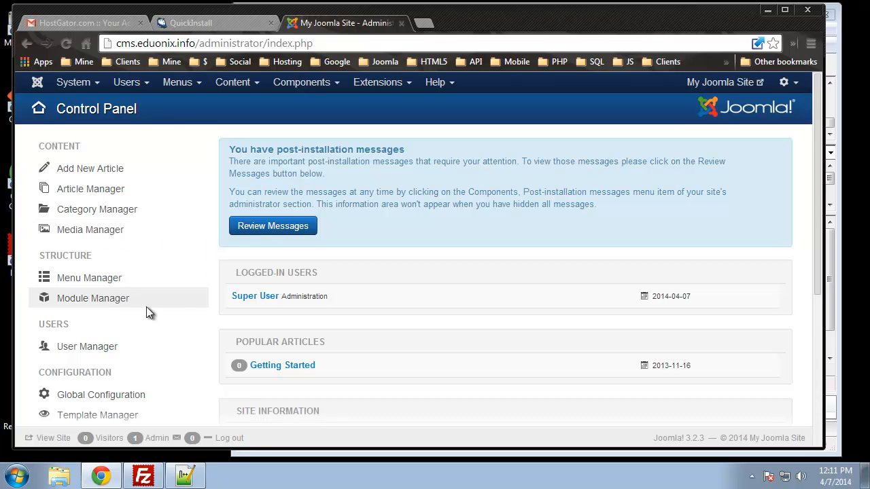
# Step: Open the Joomla Extensions Directory at extensions.joomla.org in a new browser tab
pyautogui.scroll(-3, 102, 306)
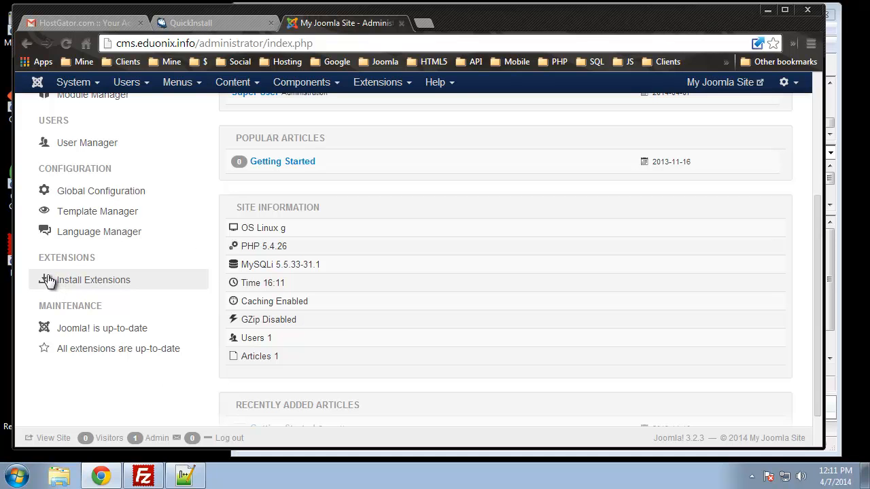
pyautogui.click(424, 24)
pyautogui.write('ex')
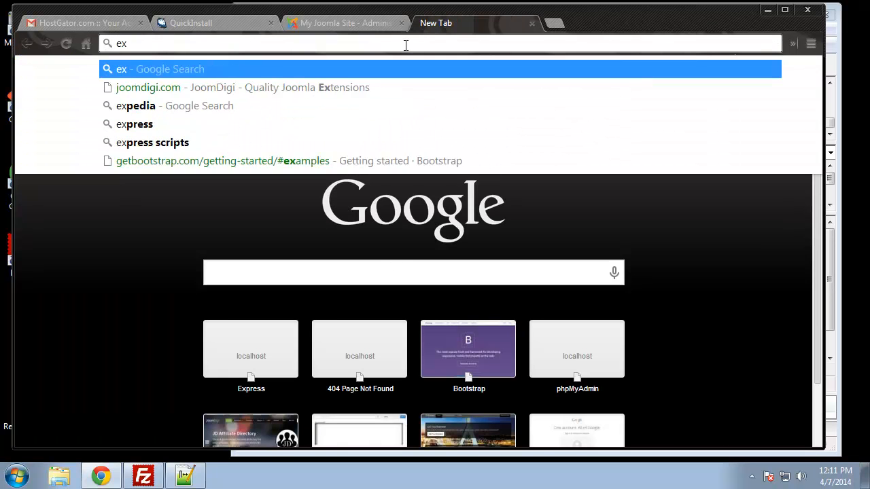
pyautogui.write('tensions')
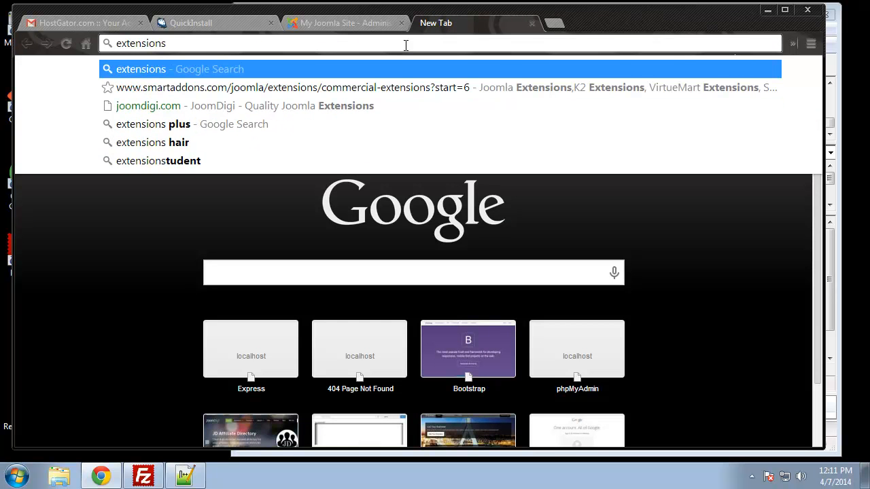
pyautogui.write('.joomla.org')
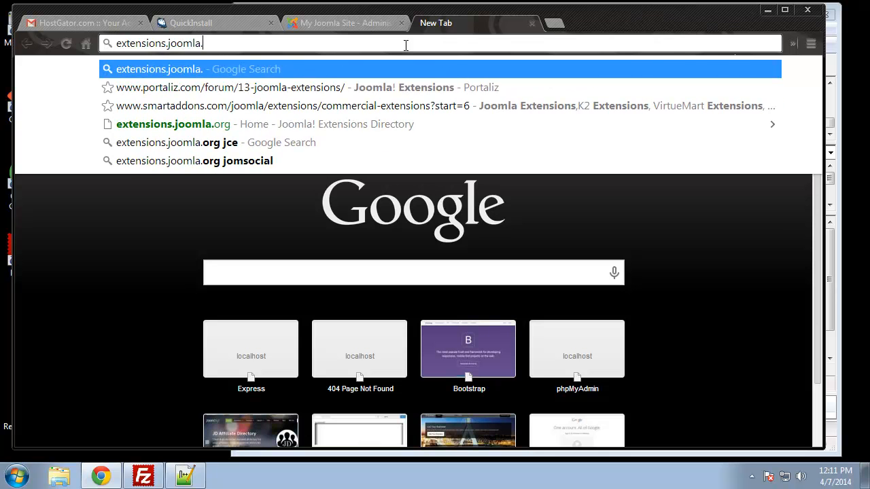
pyautogui.press('Return')
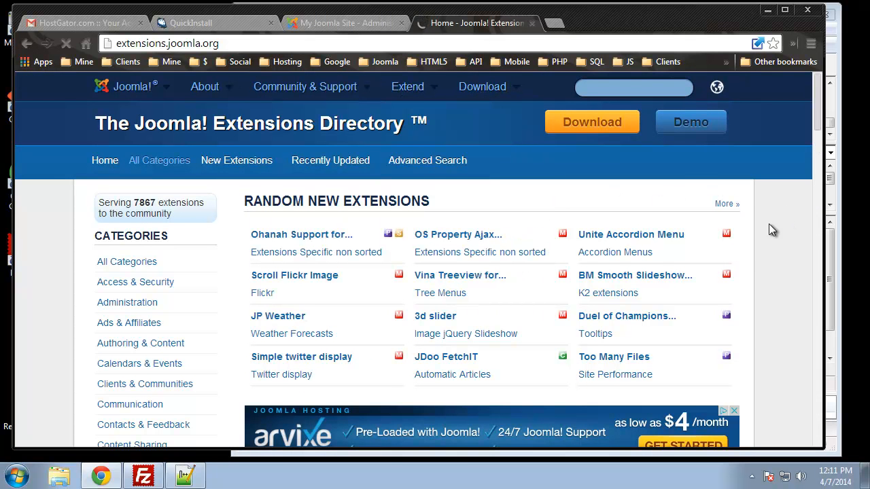
# Step: Examine the extension categories and the featured extensions on the Joomla Extensions Directory home page
pyautogui.scroll(-2, 438, 246)
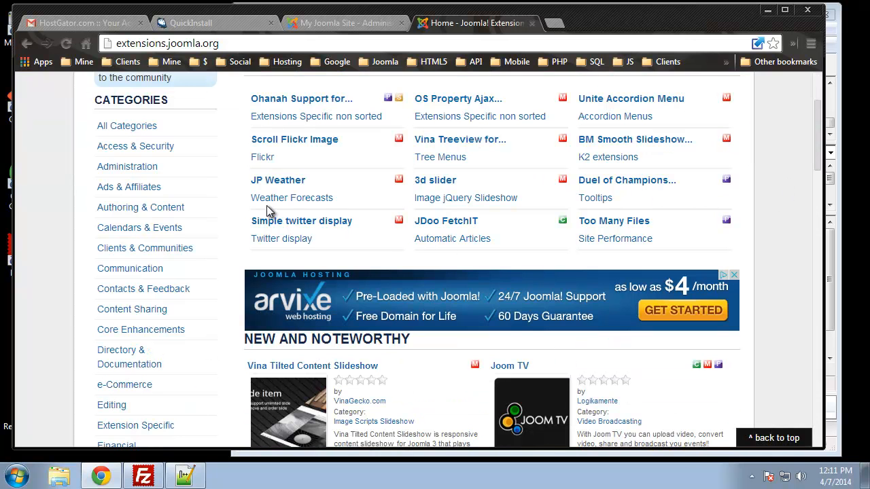
pyautogui.scroll(-2, 571, 180)
pyautogui.scroll(-4, 588, 191)
pyautogui.scroll(2, 588, 191)
pyautogui.scroll(2, 136, 233)
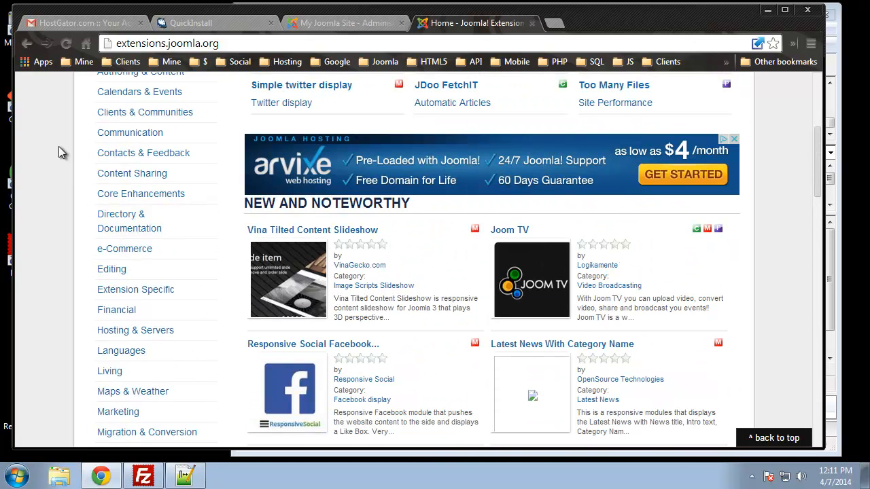
pyautogui.scroll(2, 138, 173)
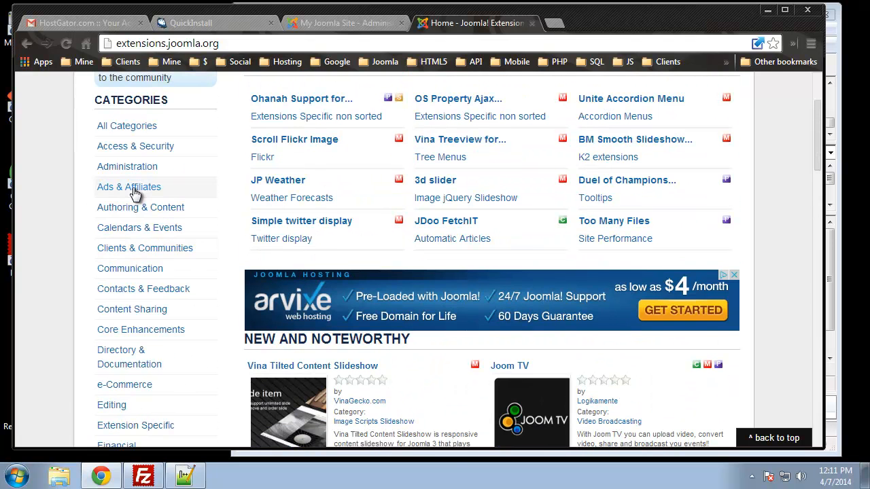
pyautogui.scroll(-6, 181, 385)
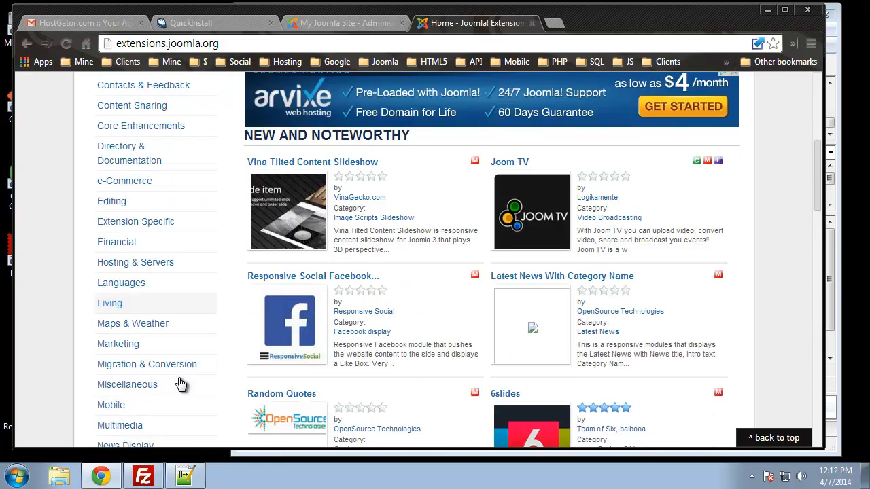
pyautogui.scroll(-2, 181, 385)
pyautogui.scroll(1, 180, 385)
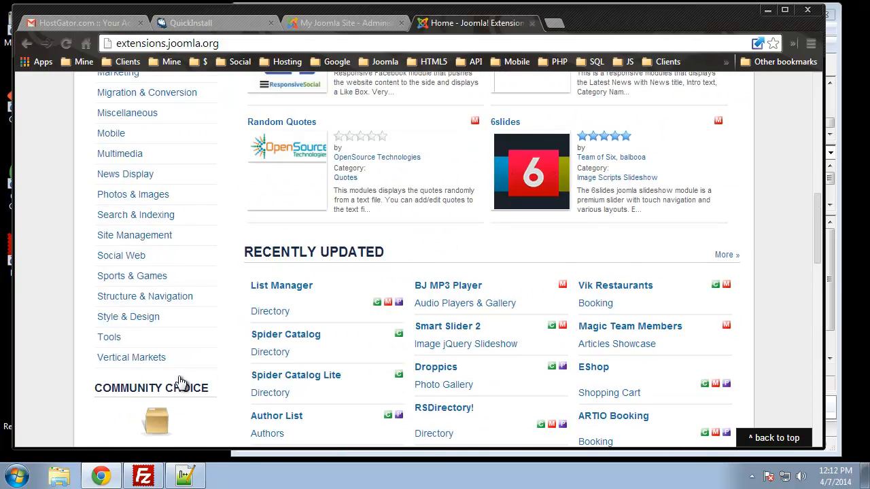
pyautogui.scroll(2, 181, 382)
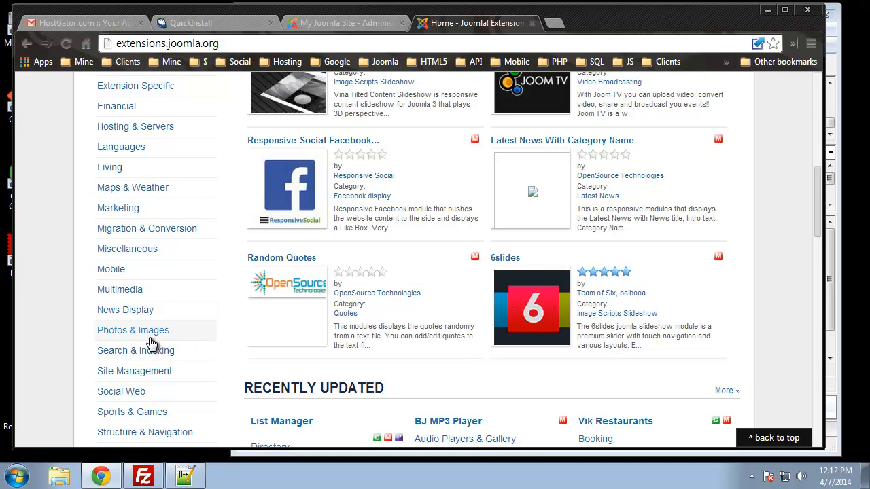
pyautogui.scroll(7, 149, 338)
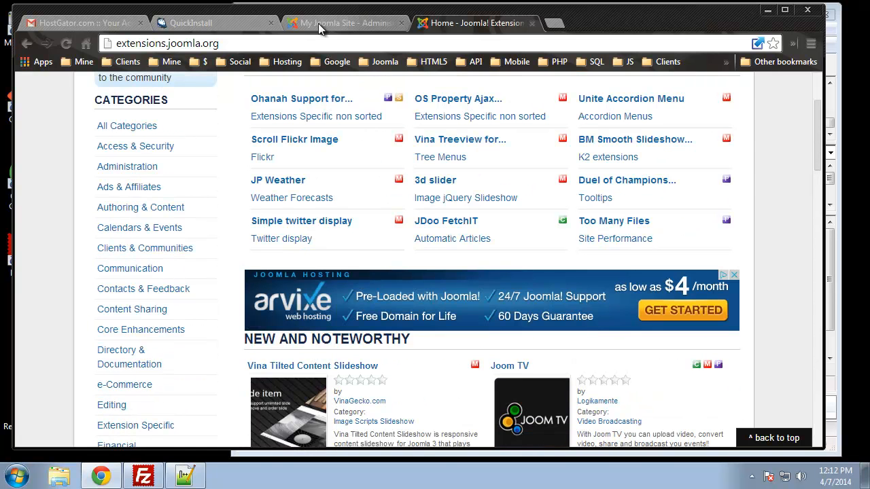
# Step: Return to the Joomla administration and open the front end of My Joomla Site to review its home page
pyautogui.click(333, 20)
pyautogui.scroll(3, 340, 248)
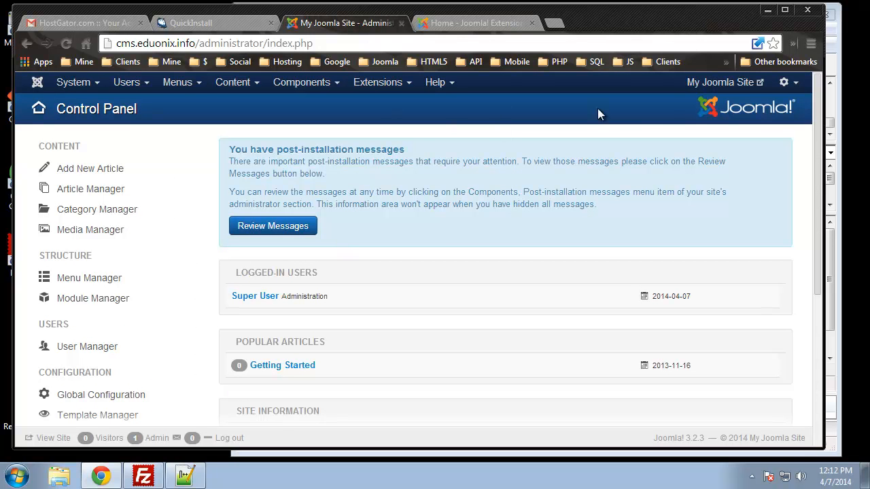
pyautogui.click(712, 83)
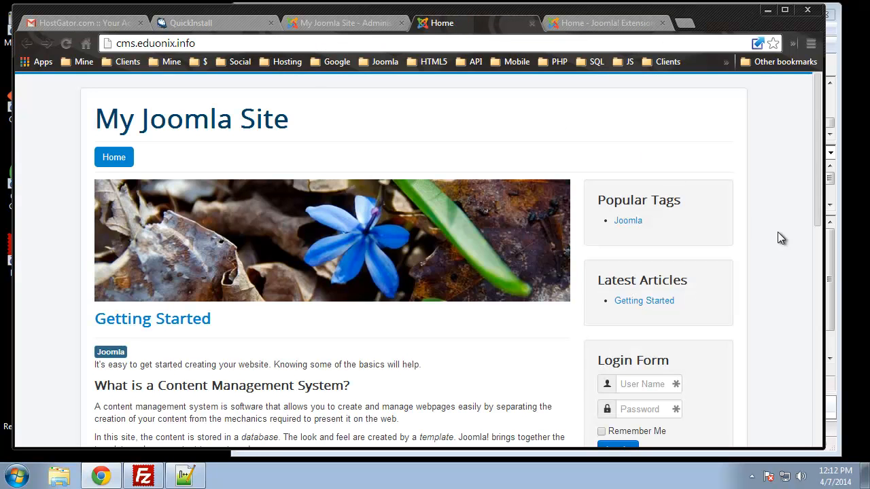
pyautogui.scroll(-10, 708, 216)
pyautogui.scroll(10, 707, 213)
pyautogui.scroll(-4, 708, 213)
pyautogui.scroll(2, 685, 255)
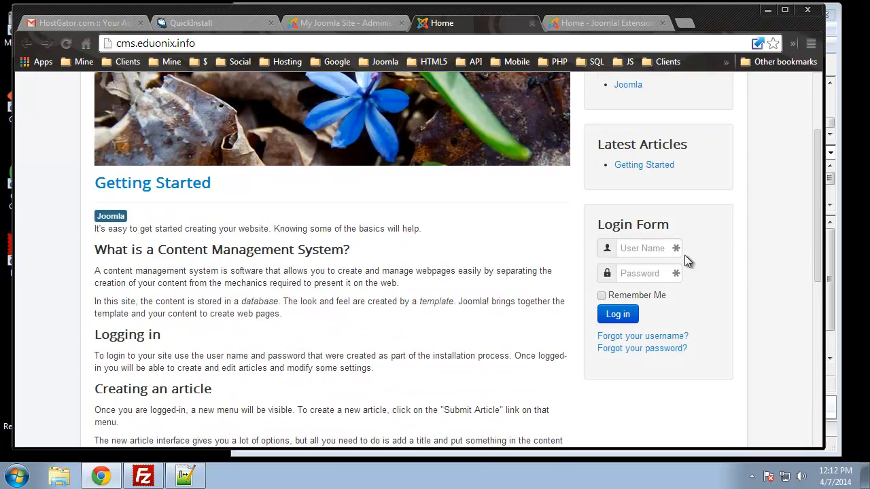
pyautogui.scroll(2, 178, 314)
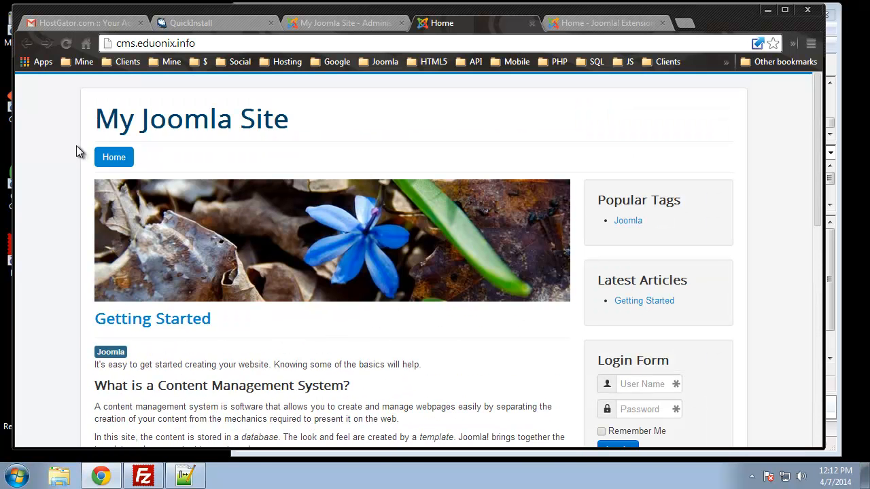
# Step: Create a new articles category titled "Test Category" in Joomla administration, then save and close it
pyautogui.click(334, 23)
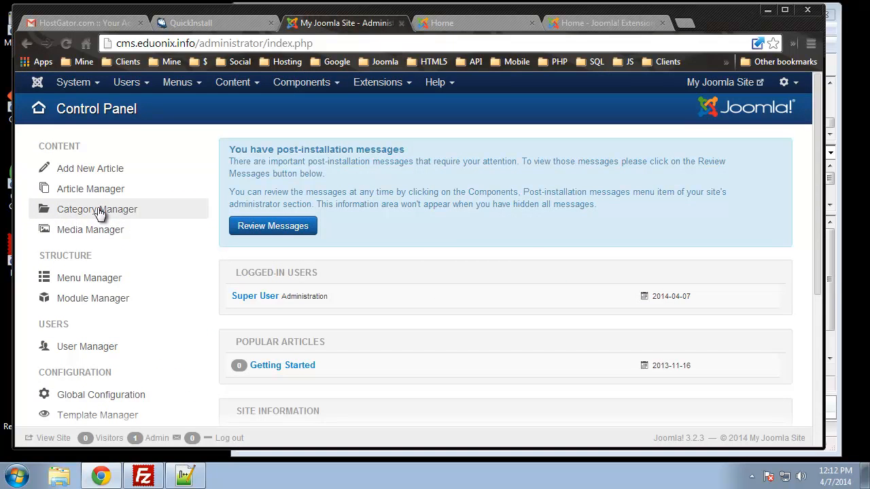
pyautogui.click(239, 87)
pyautogui.moveTo(280, 123)
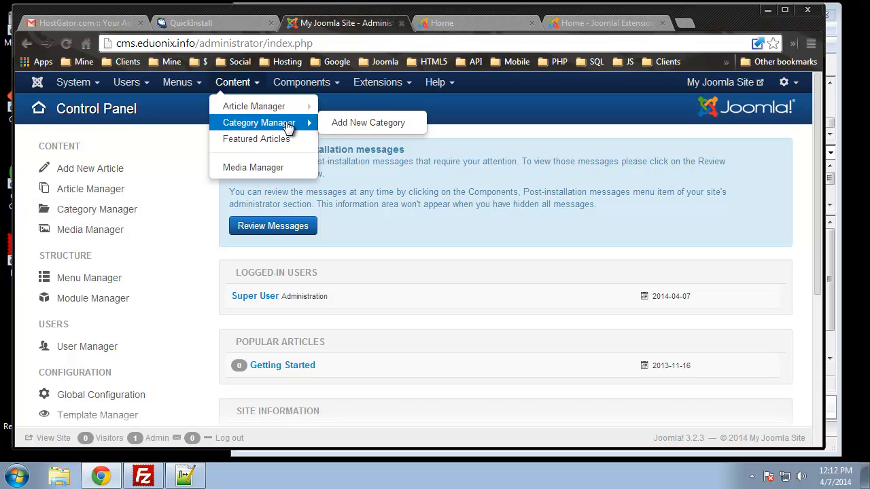
pyautogui.click(342, 124)
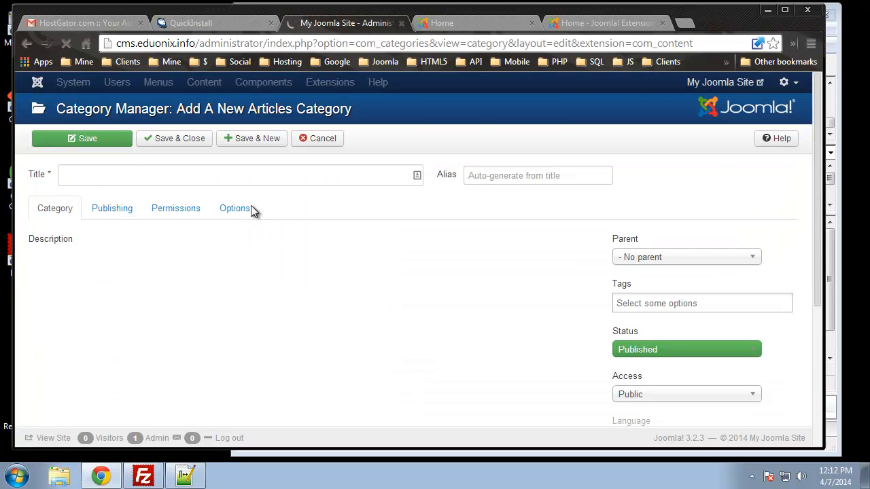
pyautogui.click(203, 178)
pyautogui.write('Test Category')
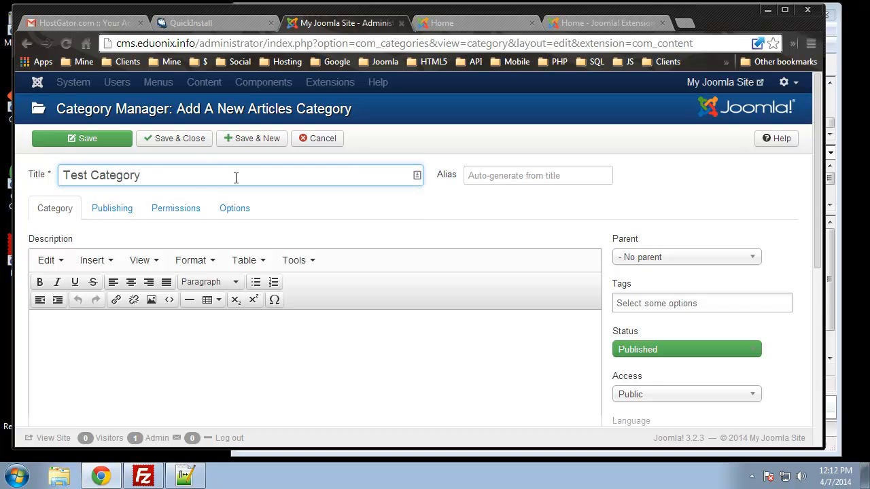
pyautogui.scroll(-2, 59, 229)
pyautogui.scroll(2, 309, 321)
pyautogui.click(165, 140)
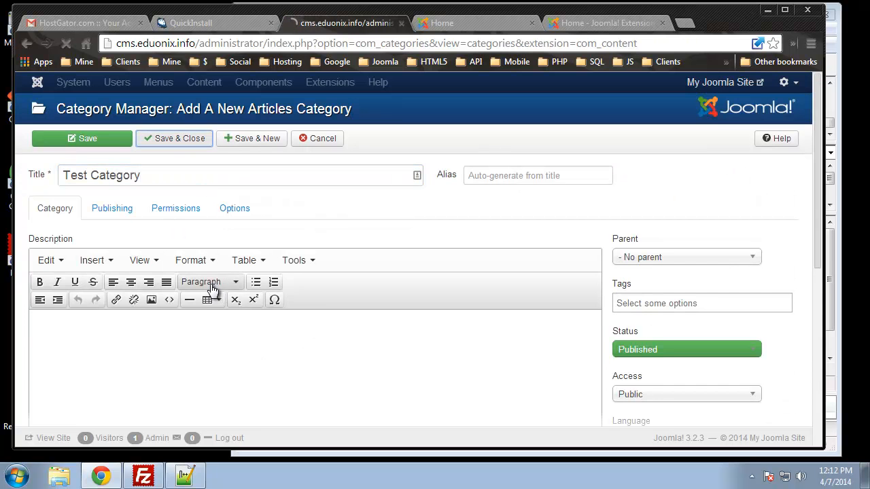
# Step: Start a new article and title it "My Article"
pyautogui.click(234, 84)
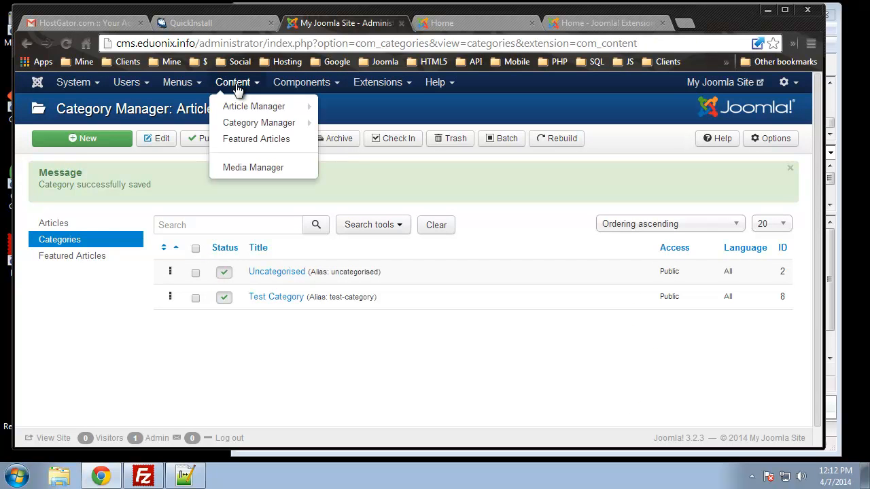
pyautogui.moveTo(258, 107)
pyautogui.click(341, 109)
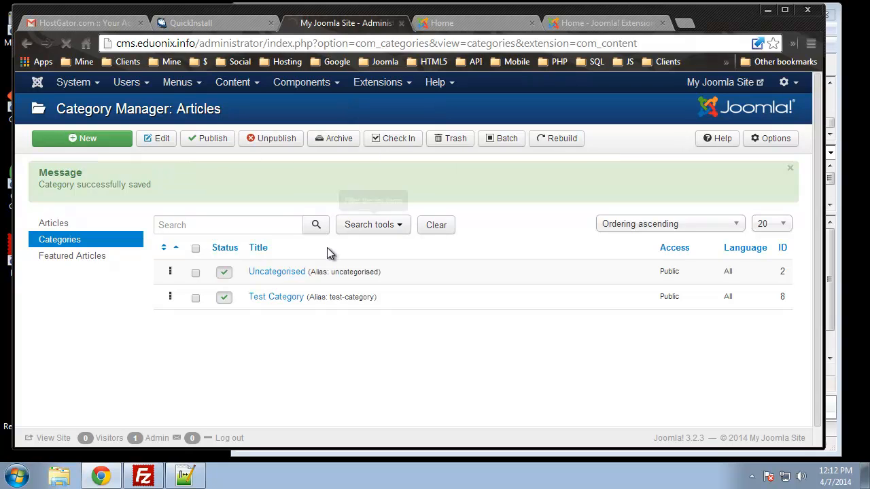
pyautogui.click(140, 182)
pyautogui.write('My Article')
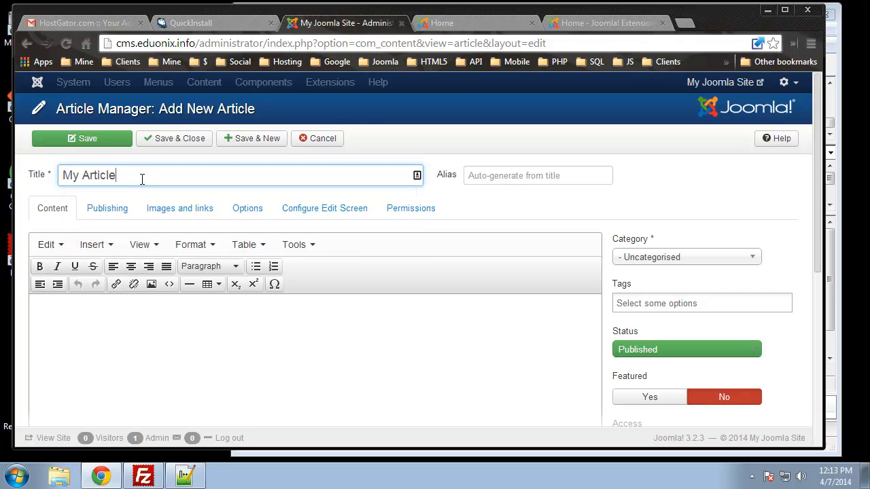
# Step: Review the Getting Started article on the site's front-end home page
pyautogui.click(463, 29)
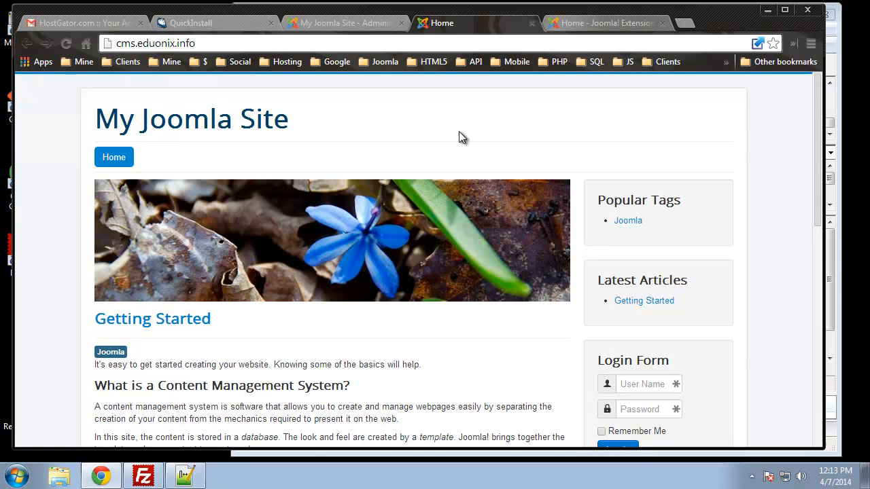
pyautogui.scroll(-4, 435, 272)
pyautogui.scroll(1, 435, 272)
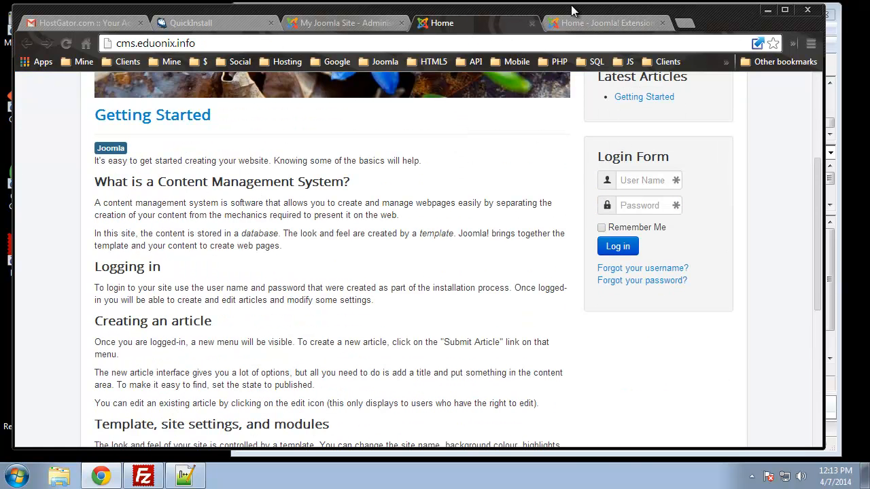
# Step: Return to the new article, enter "Coming Soon!" as its body text and set its category to Test Category
pyautogui.click(348, 23)
pyautogui.click(193, 326)
pyautogui.write('Coming Soon!')
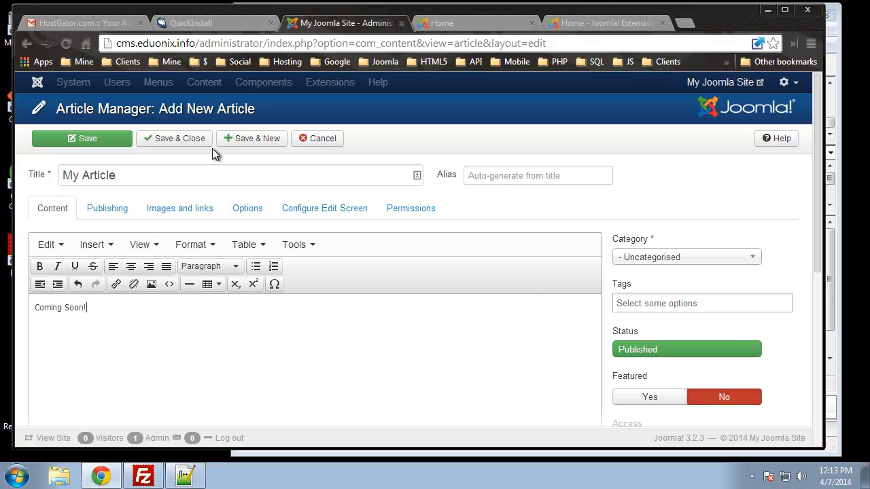
pyautogui.click(622, 257)
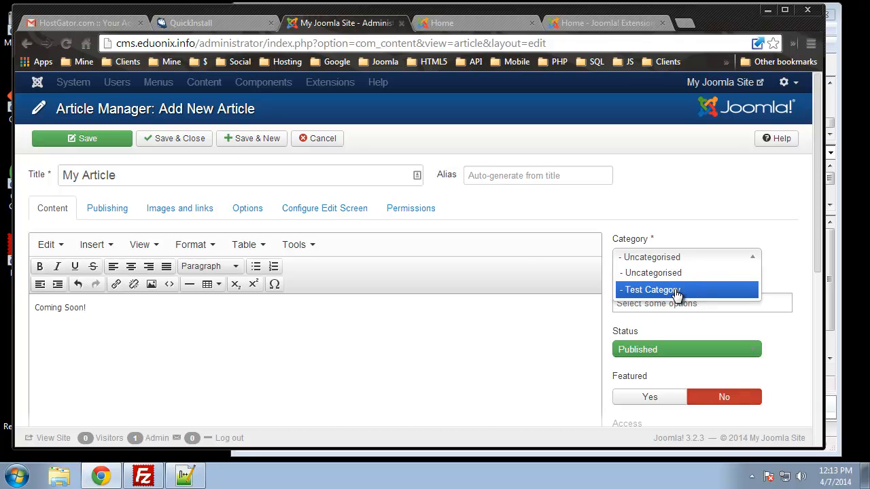
pyautogui.click(675, 292)
# Step: Try to add the tags example1 and example2 to the article
pyautogui.click(671, 306)
pyautogui.write('example1. example2')
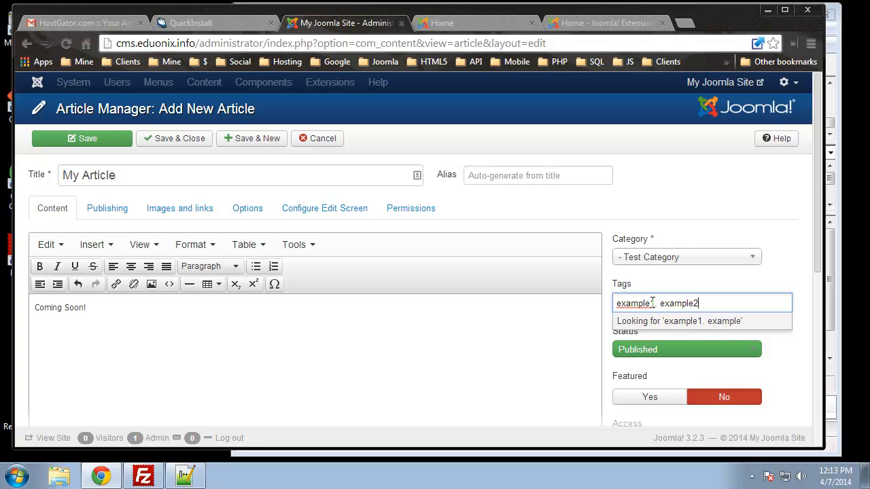
pyautogui.click(523, 351)
# Step: Save and close the new article, and reload the site's front-end home page to check for it
pyautogui.scroll(-3, 523, 350)
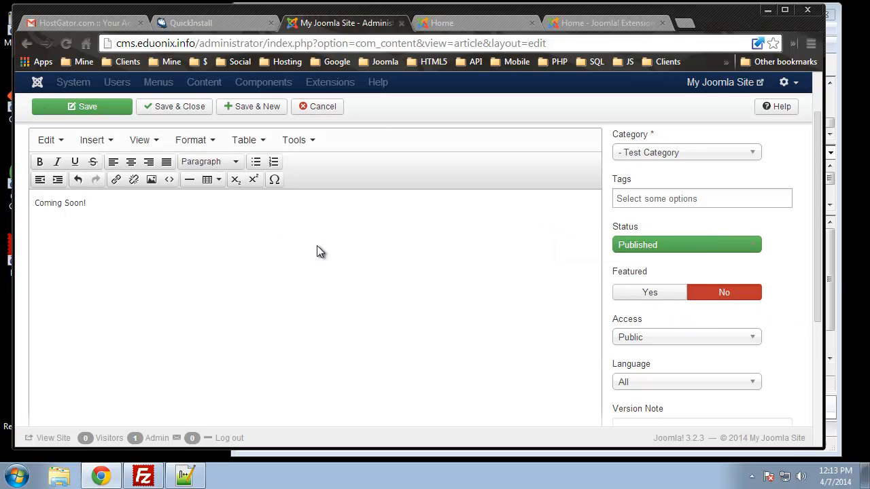
pyautogui.scroll(3, 496, 255)
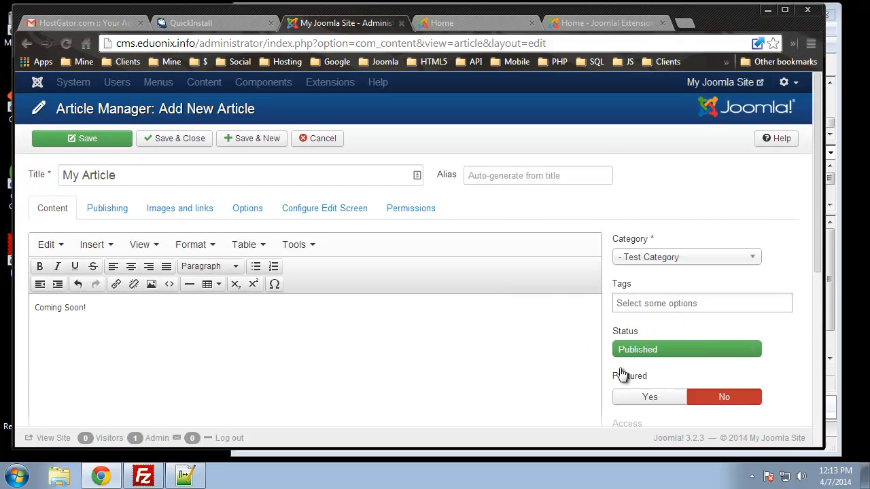
pyautogui.click(170, 143)
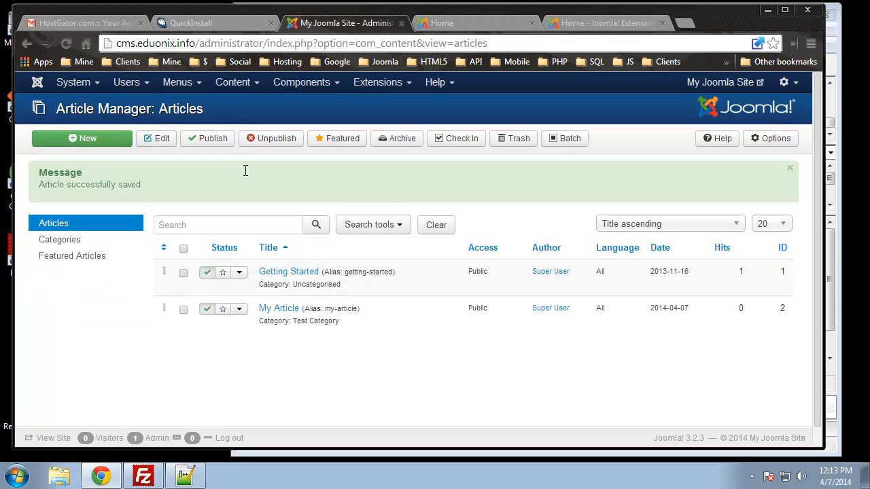
pyautogui.click(478, 25)
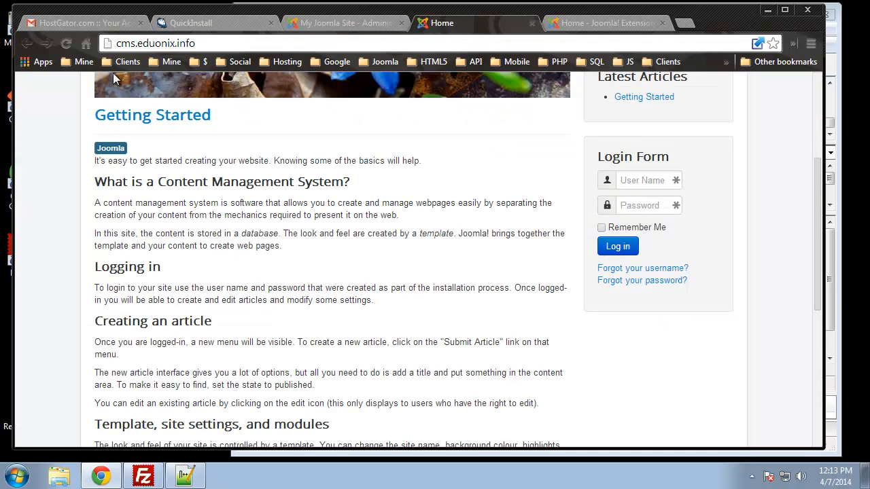
pyautogui.click(65, 42)
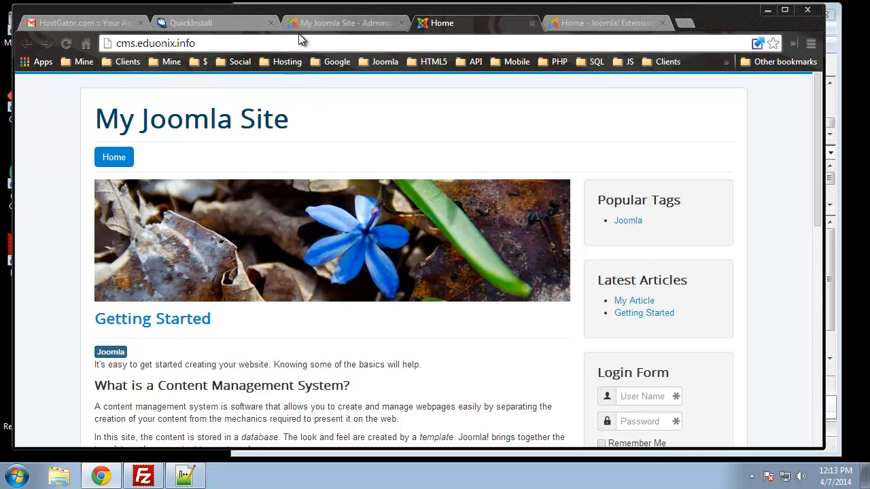
# Step: Start a new Main Menu item in Joomla administration and set its menu item type to Single Article
pyautogui.click(318, 23)
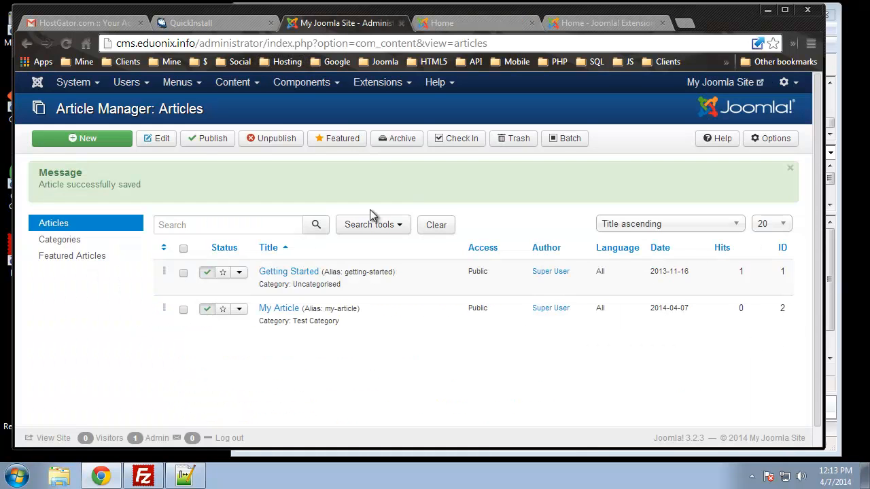
pyautogui.click(180, 89)
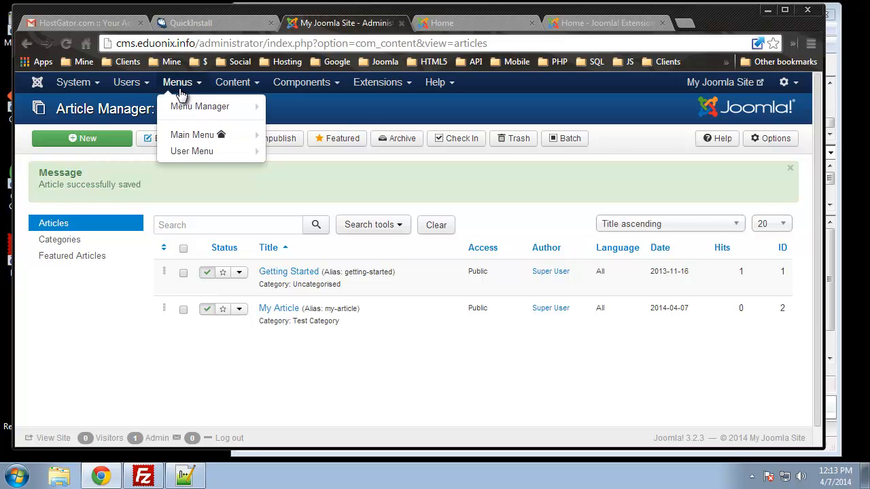
pyautogui.click(196, 136)
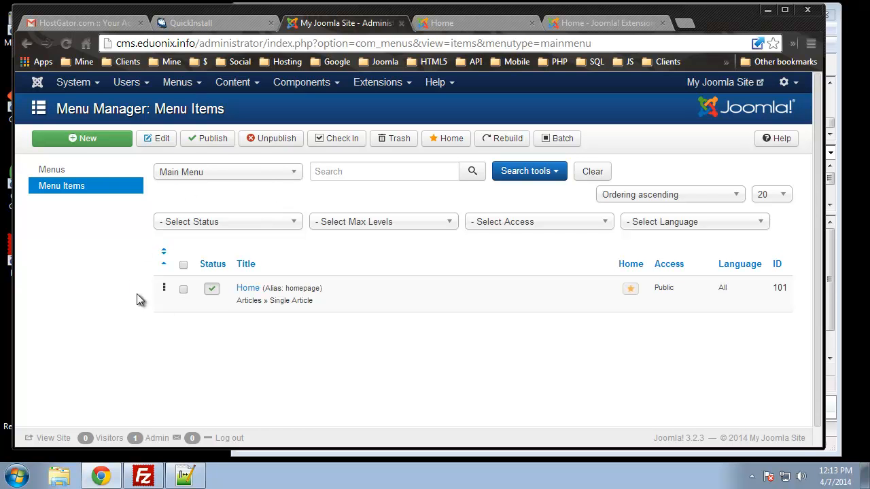
pyautogui.click(89, 143)
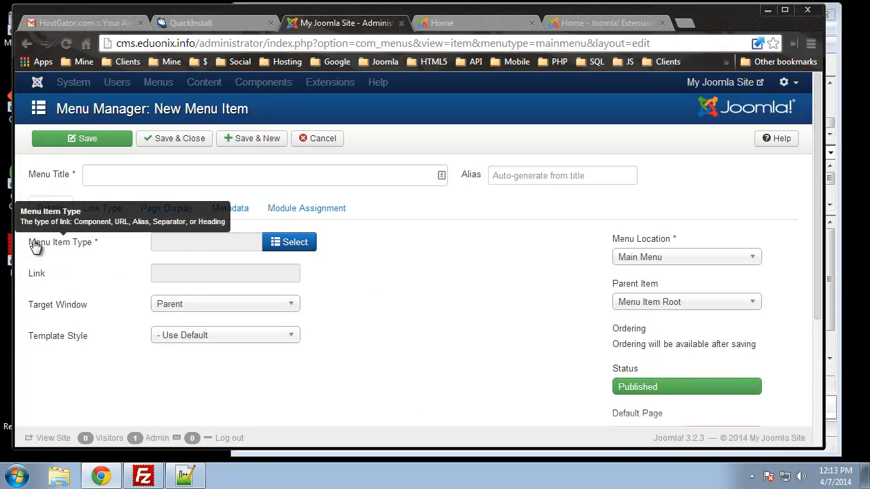
pyautogui.click(299, 250)
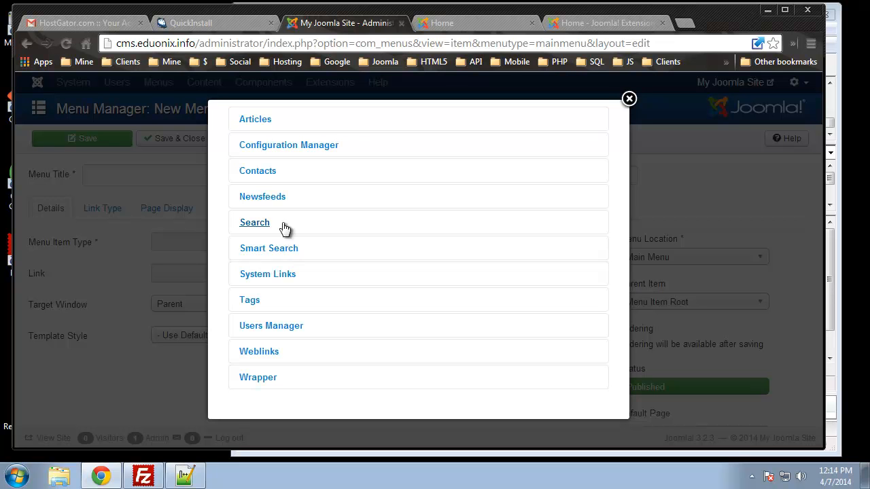
pyautogui.click(249, 122)
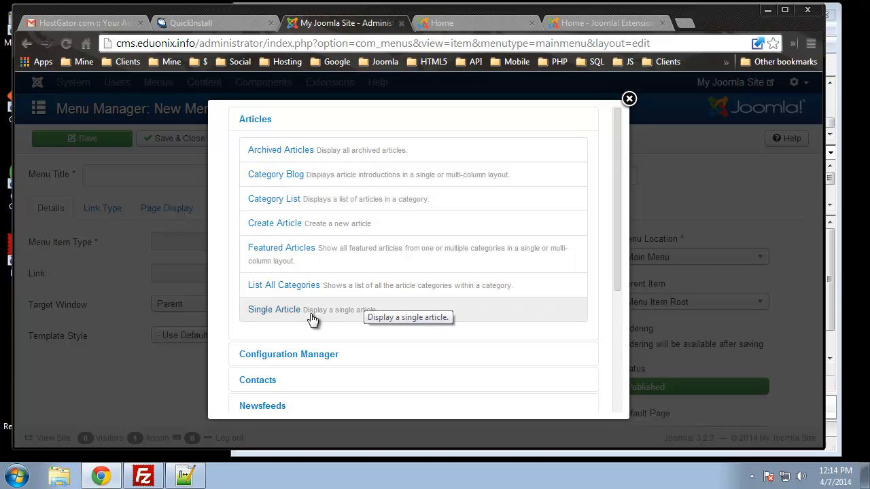
pyautogui.click(267, 313)
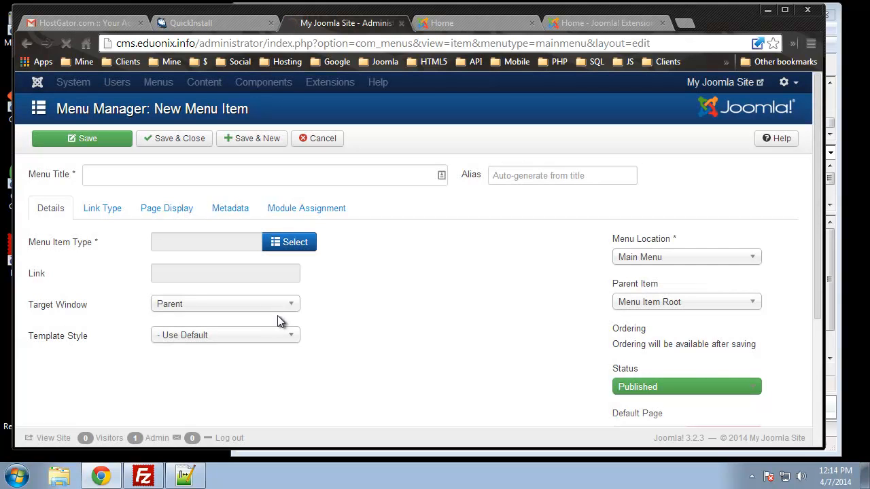
# Step: Title the menu item "My Article" and select My Article as its linked article, saving and closing the item
pyautogui.click(158, 176)
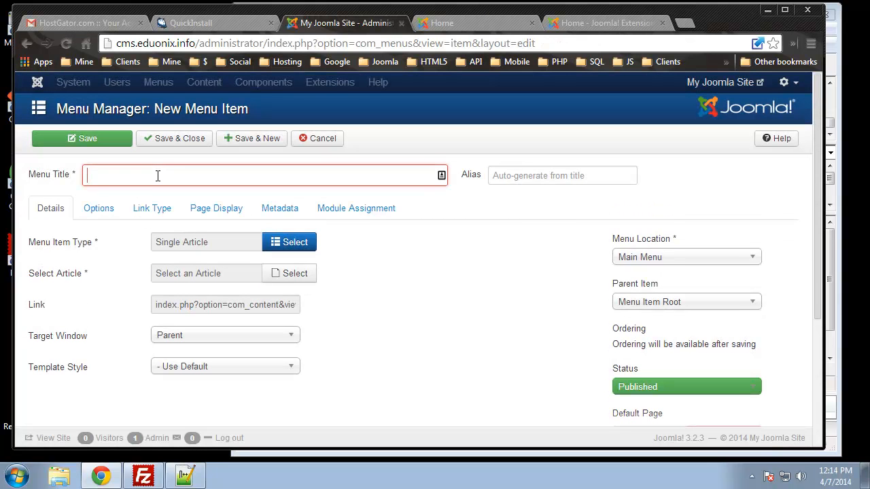
pyautogui.write('My Ar')
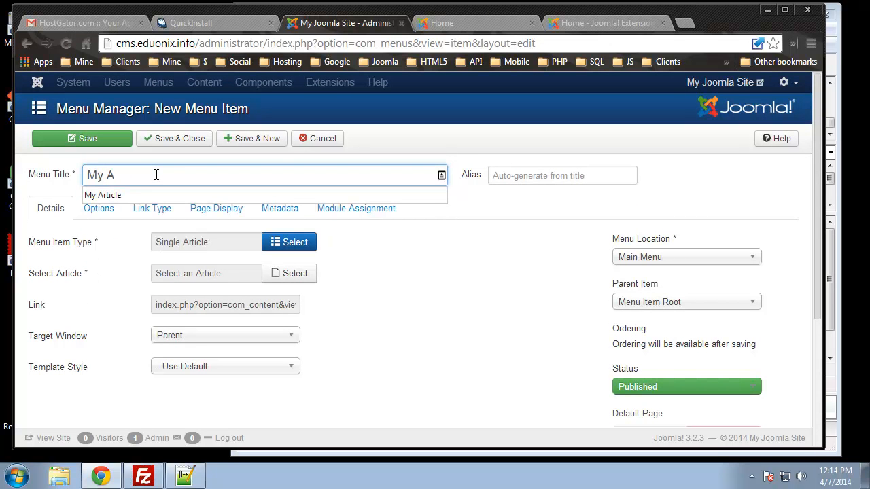
pyautogui.click(238, 196)
pyautogui.scroll(-3, 408, 360)
pyautogui.scroll(3, 409, 360)
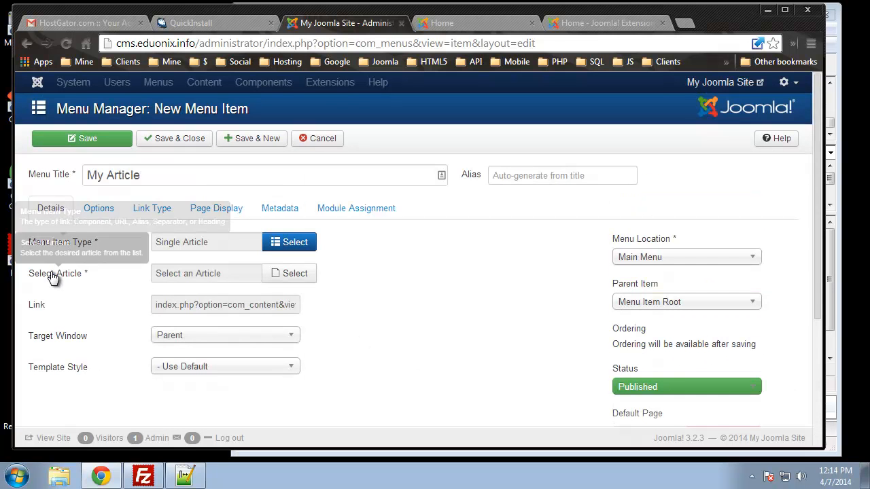
pyautogui.click(280, 278)
pyautogui.click(174, 212)
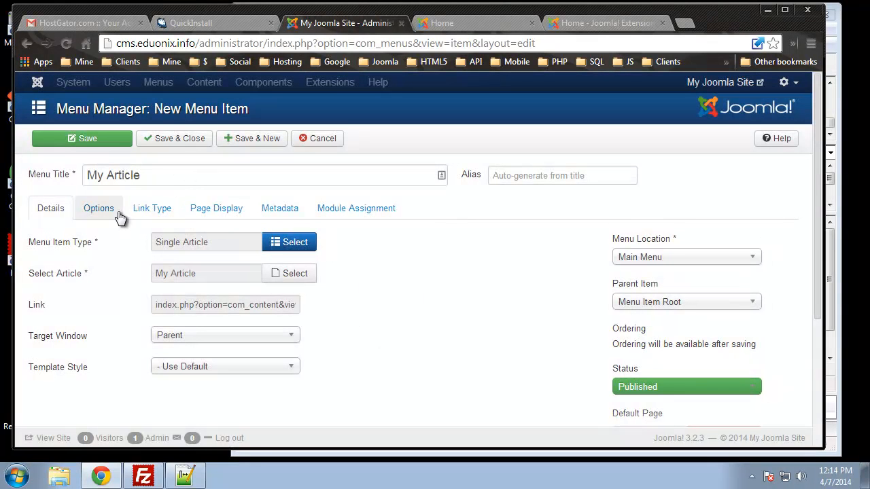
pyautogui.click(182, 139)
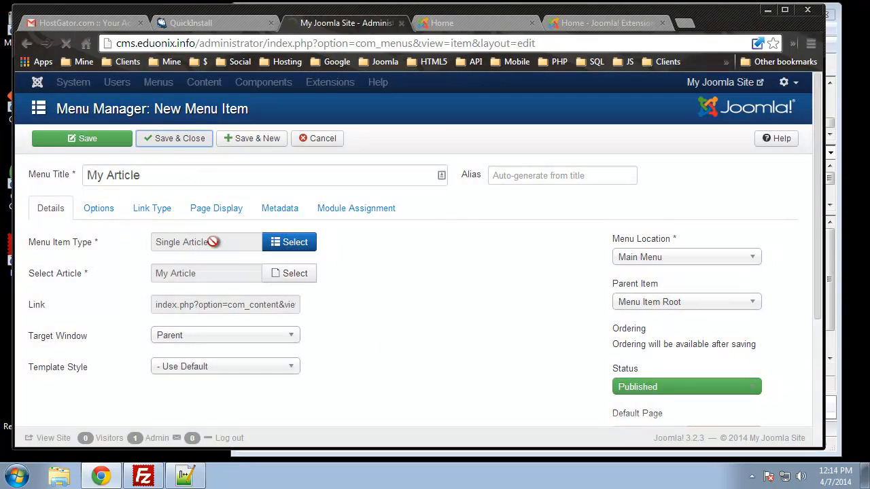
# Step: Reload the site's front end and open the My Article page from the site navigation to review its content
pyautogui.click(466, 20)
pyautogui.click(71, 48)
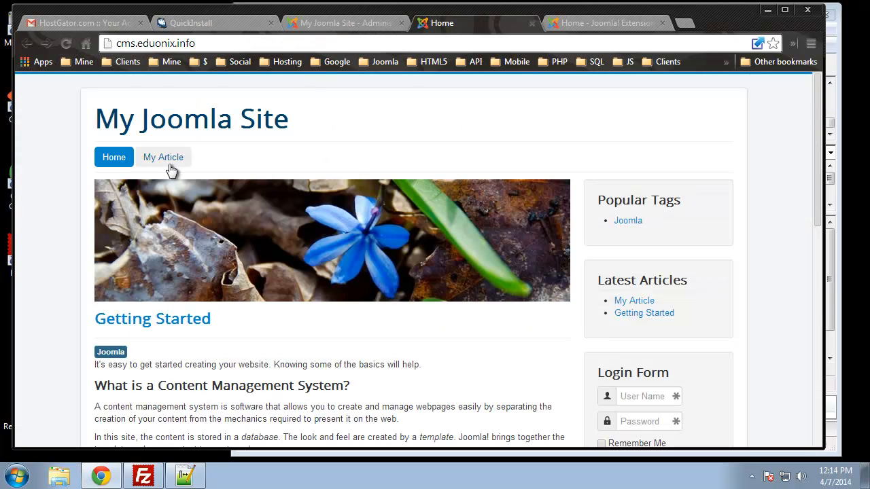
pyautogui.click(153, 160)
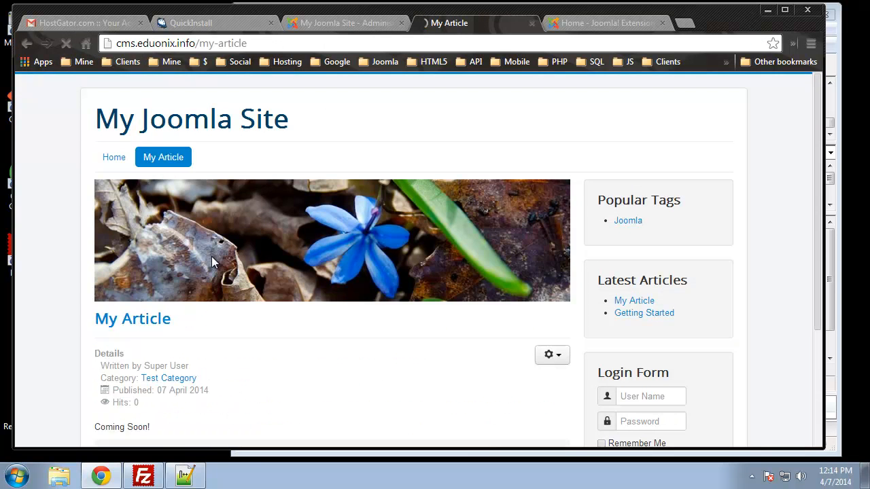
pyautogui.scroll(-3, 203, 274)
pyautogui.scroll(1, 178, 252)
pyautogui.scroll(-1, 174, 248)
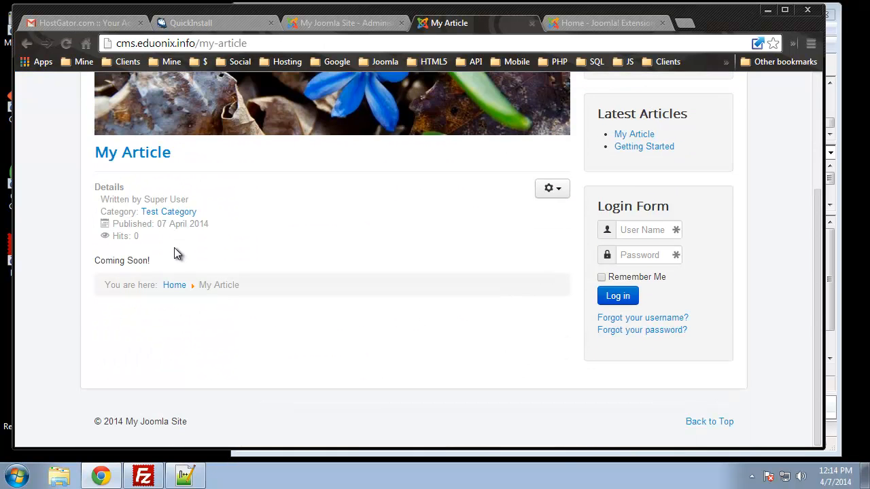
pyautogui.moveTo(100, 260); pyautogui.dragTo(160, 260)
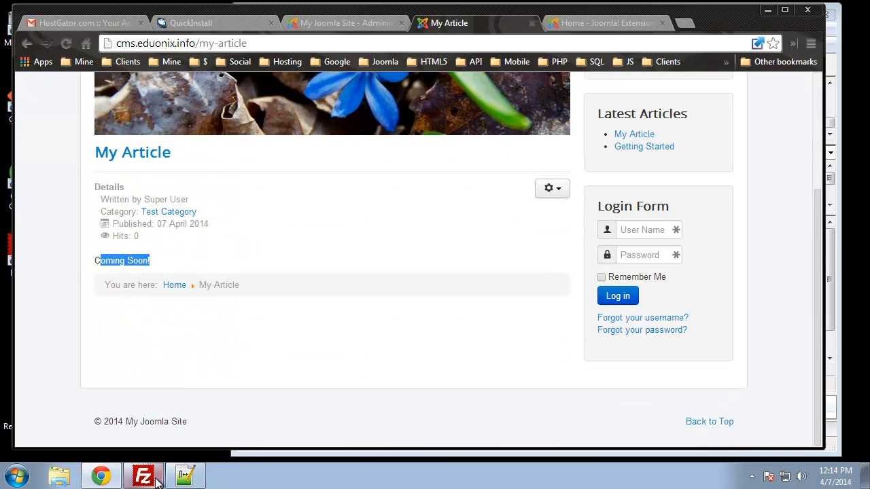
pyautogui.click(31, 276)
pyautogui.scroll(1, 38, 283)
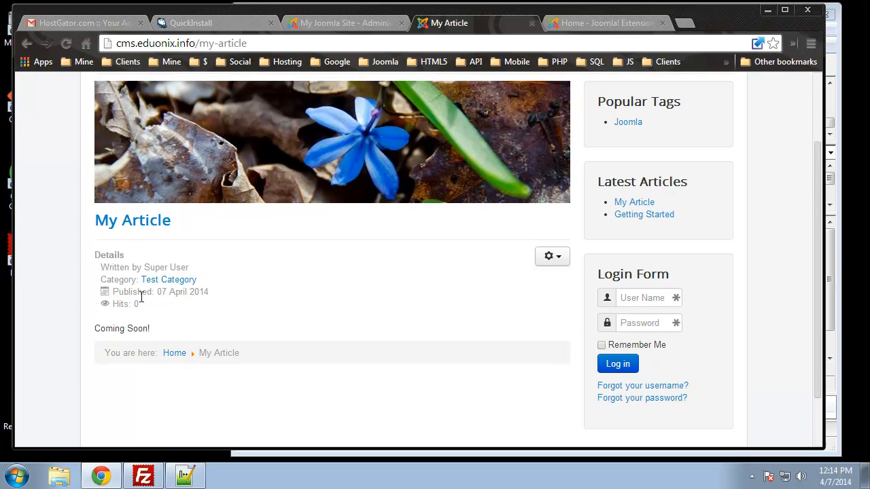
# Step: Examine the author, category, publish date and hits details shown on the front-end My Article page
pyautogui.moveTo(184, 268); pyautogui.dragTo(140, 267)
pyautogui.click(125, 284)
pyautogui.click(61, 204)
pyautogui.scroll(1, 67, 267)
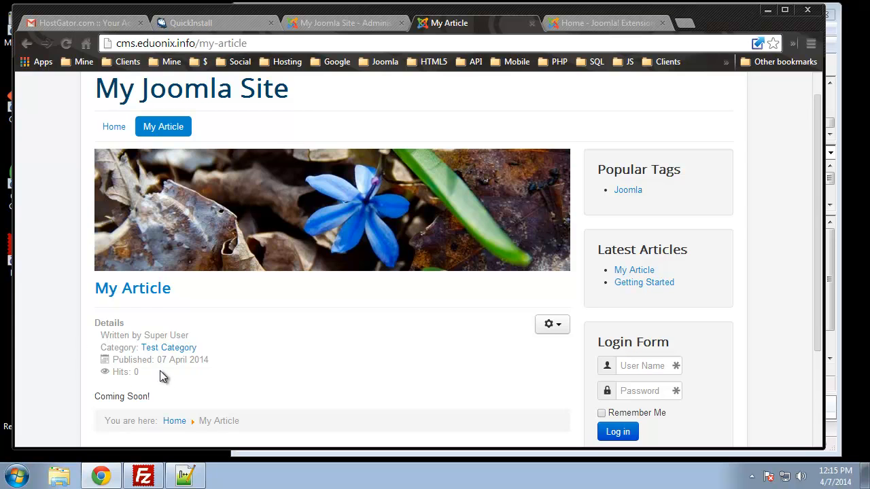
# Step: Return to Joomla administration and open the Article Manager's global options for articles
pyautogui.click(344, 24)
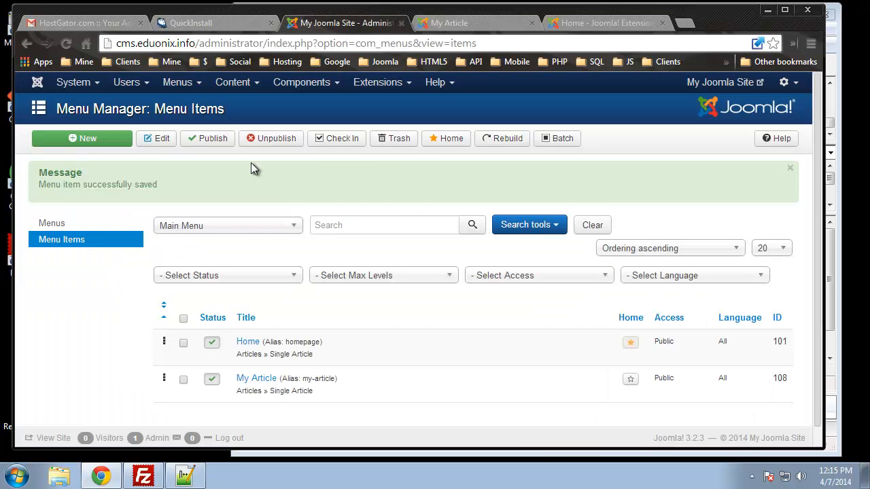
pyautogui.moveTo(229, 82)
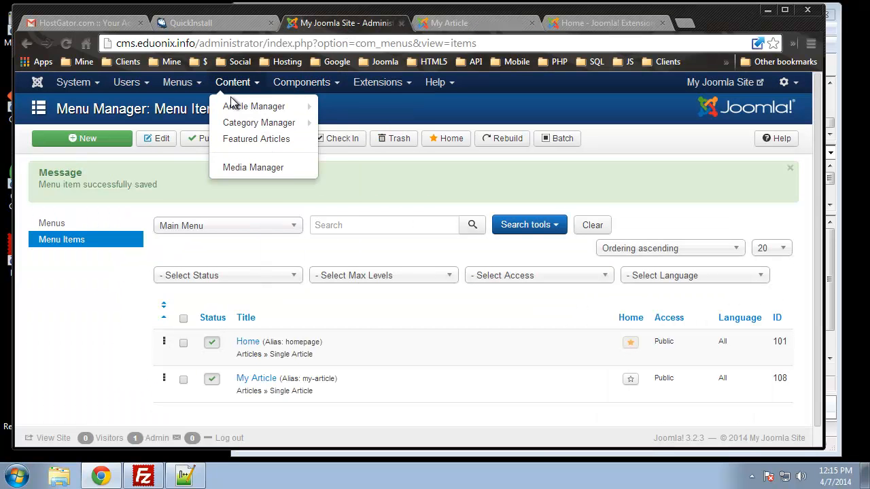
pyautogui.click(230, 103)
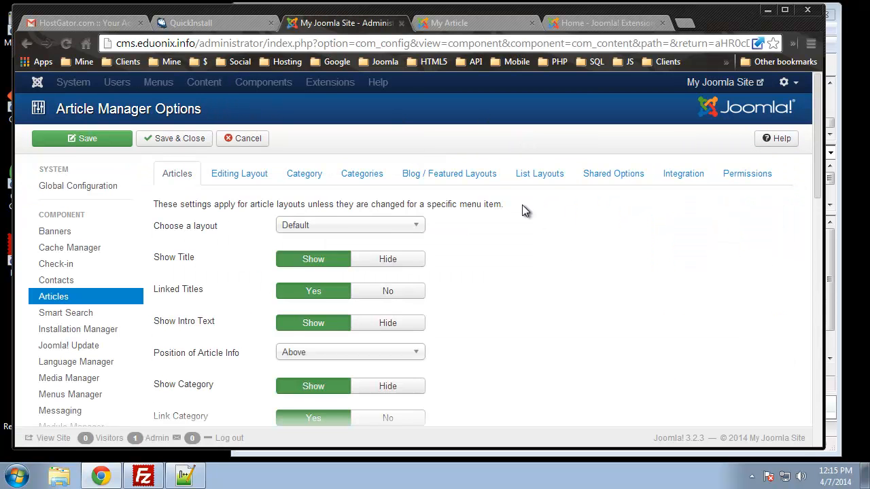
pyautogui.scroll(-3, 458, 244)
pyautogui.scroll(1, 462, 248)
pyautogui.scroll(2, 277, 172)
# Step: Set Show Category to Hide, Link Category to No and Show Author to Hide in the global article options
pyautogui.scroll(-2, 211, 370)
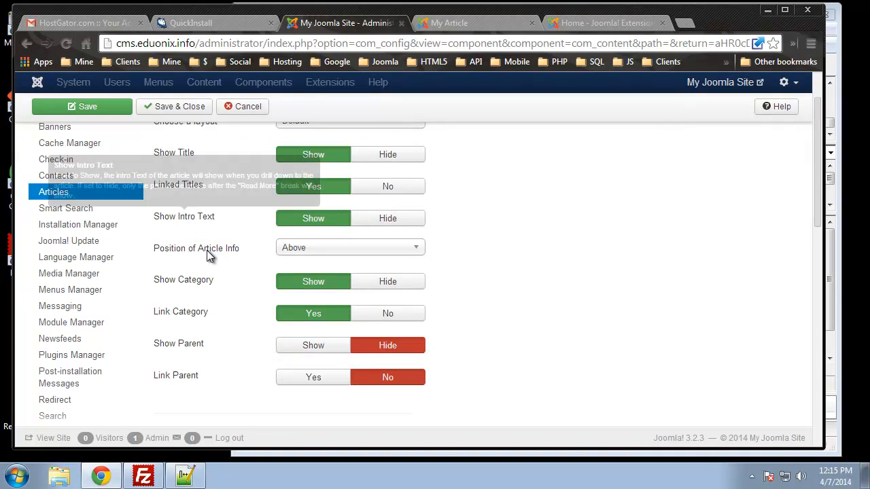
pyautogui.click(392, 281)
pyautogui.click(400, 315)
pyautogui.scroll(-2, 435, 348)
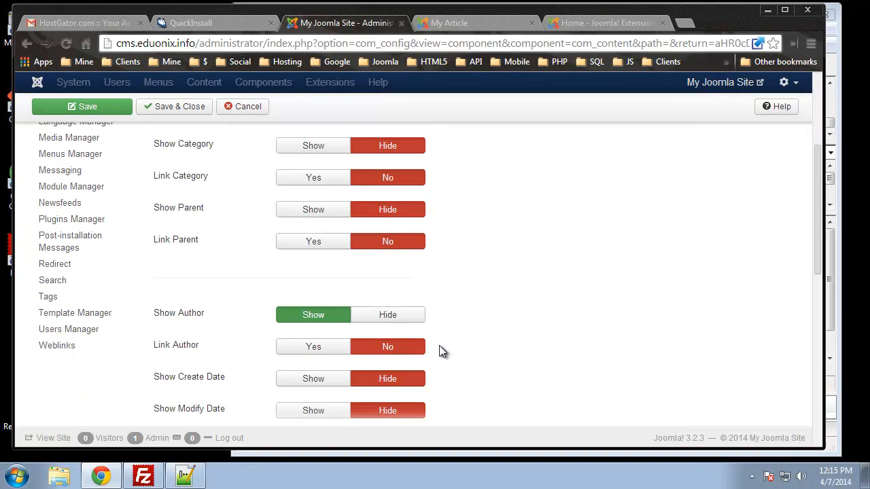
pyautogui.click(387, 316)
pyautogui.scroll(-3, 515, 308)
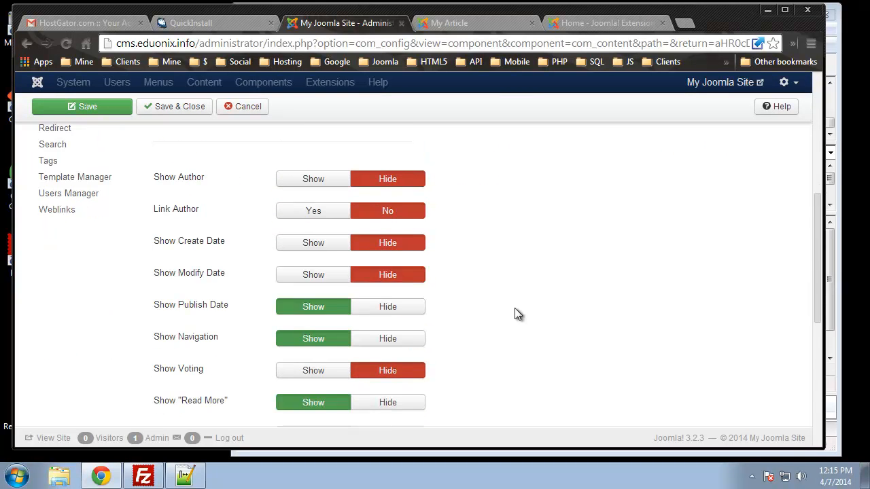
# Step: Set Show Publish Date, Show Navigation and Show Tags to Hide in the global article options
pyautogui.click(376, 242)
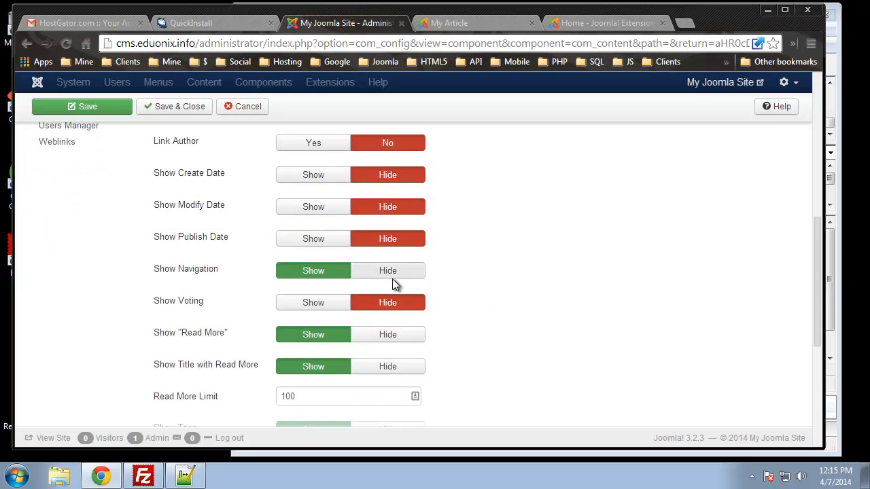
pyautogui.click(399, 273)
pyautogui.scroll(-1, 402, 329)
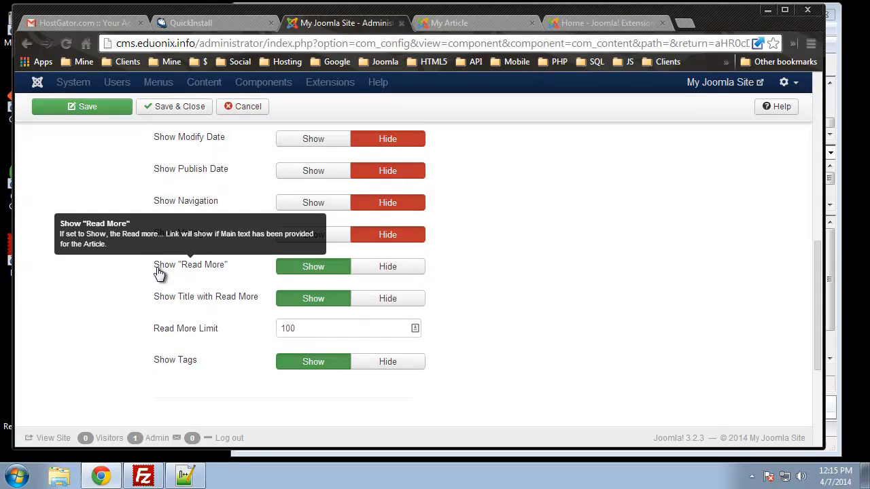
pyautogui.moveTo(219, 203); pyautogui.dragTo(140, 198)
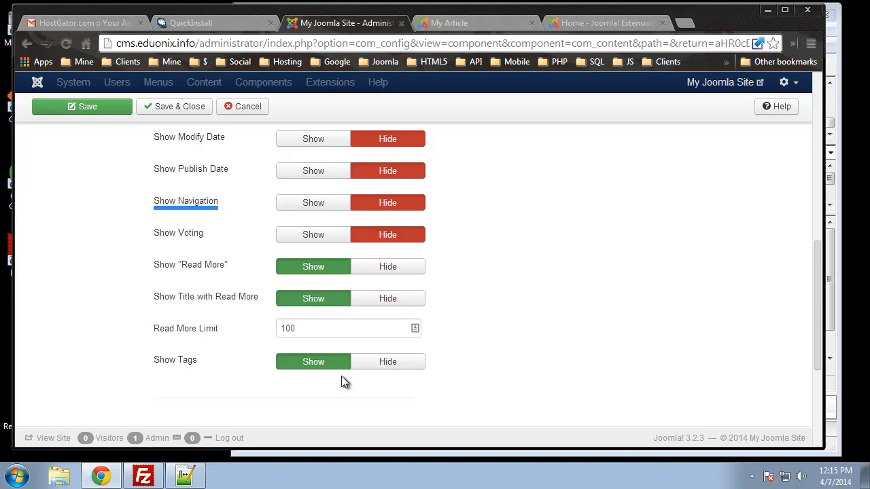
pyautogui.click(394, 374)
# Step: Set Show Icons, Show Print Icon, Show Email Icon and Show Hits to Hide in the global article options
pyautogui.scroll(-3, 391, 367)
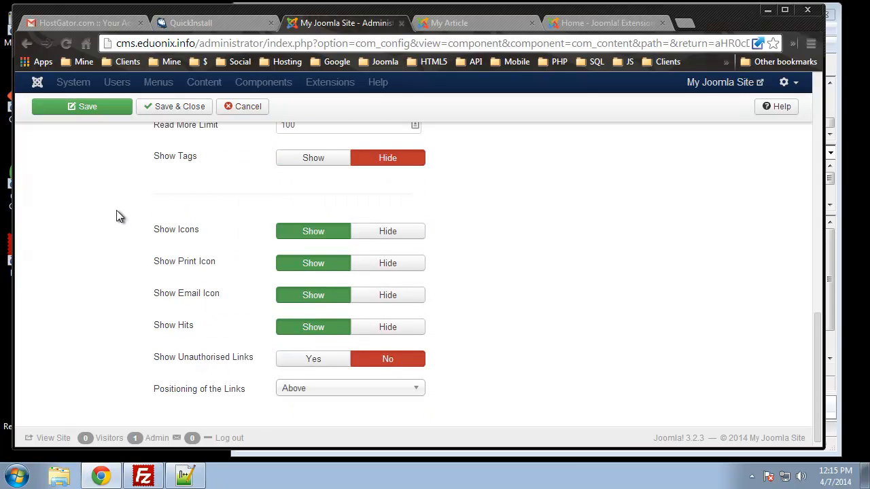
pyautogui.click(387, 233)
pyautogui.click(382, 264)
pyautogui.click(379, 296)
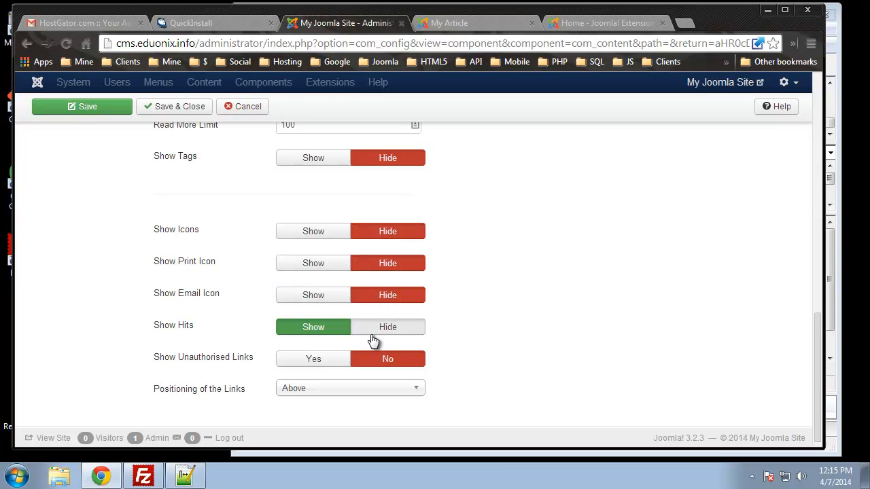
pyautogui.click(375, 329)
# Step: Save the Article Manager options and reload the front-end My Article page to check the article details
pyautogui.scroll(15, 320, 375)
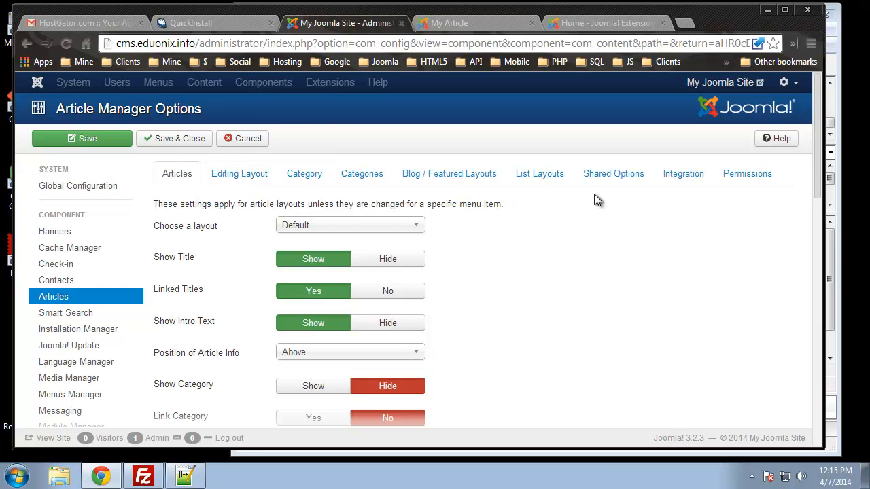
pyautogui.click(92, 141)
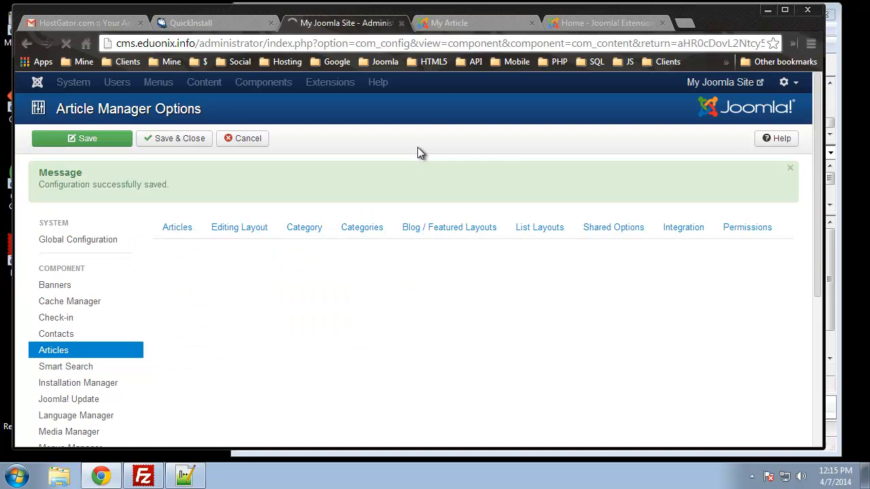
pyautogui.click(444, 24)
pyautogui.click(66, 43)
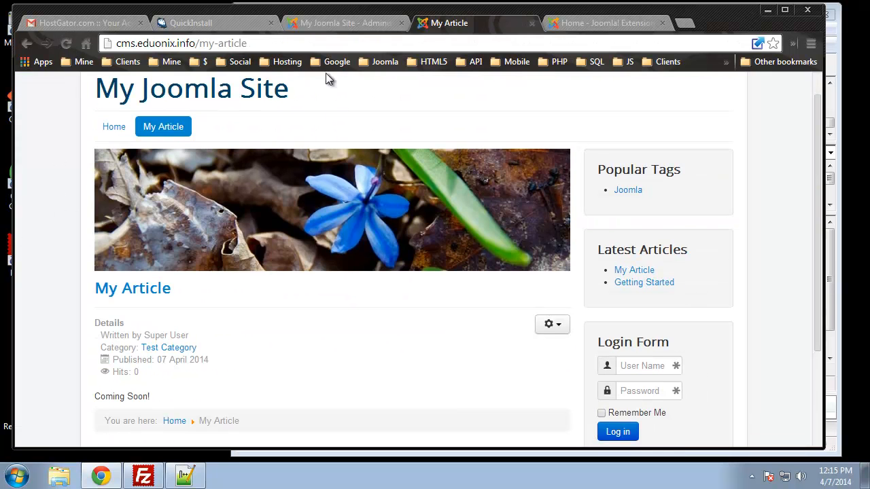
# Step: Recheck the saved show and hide settings in the Article Manager options, and leave the options without further changes
pyautogui.click(338, 23)
pyautogui.scroll(-2, 314, 240)
pyautogui.scroll(-2, 315, 241)
pyautogui.scroll(-4, 315, 237)
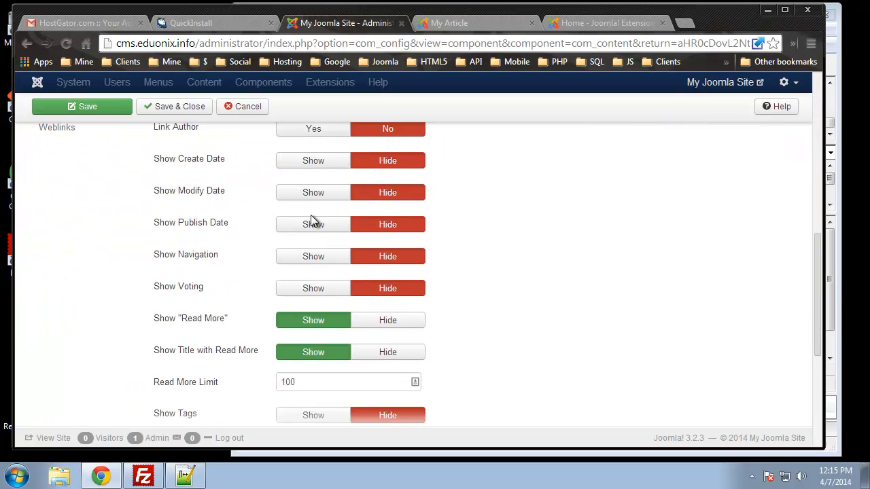
pyautogui.scroll(-3, 310, 215)
pyautogui.scroll(10, 538, 277)
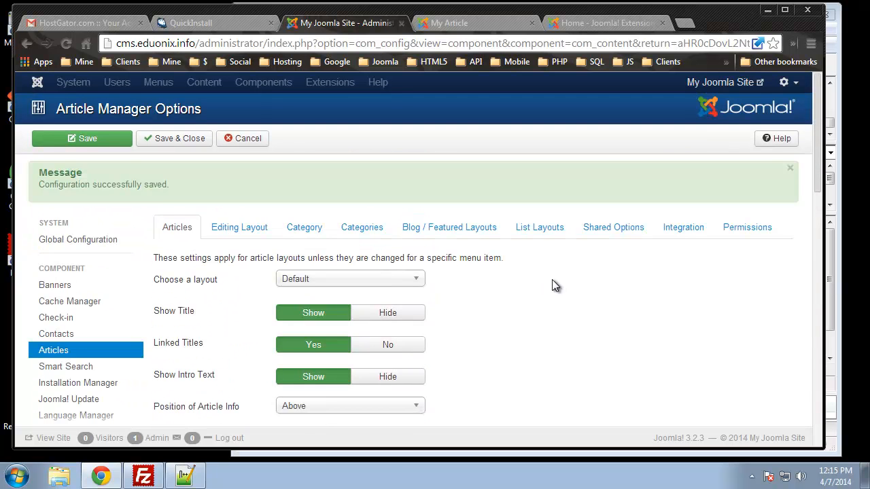
pyautogui.scroll(-2, 238, 258)
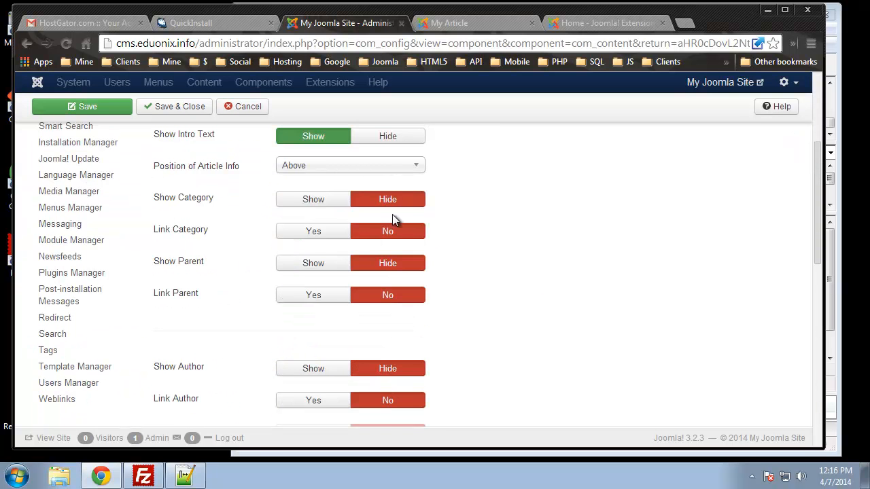
pyautogui.scroll(-4, 452, 284)
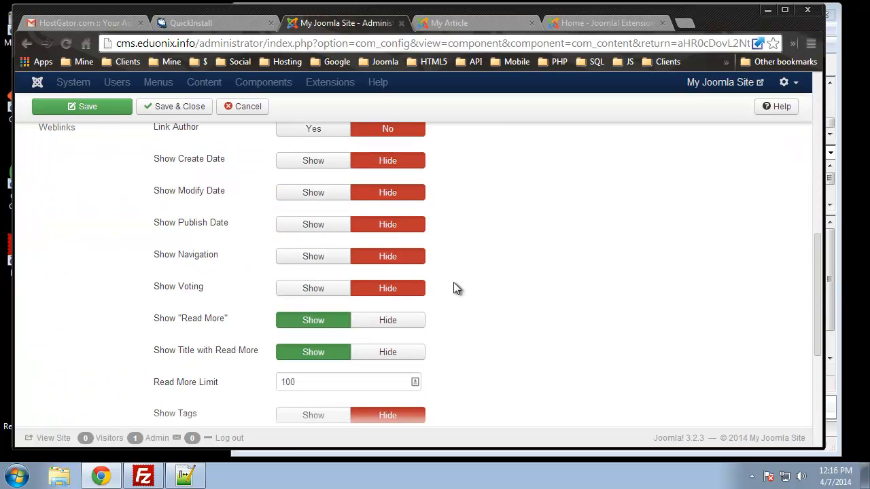
pyautogui.scroll(-4, 454, 282)
pyautogui.scroll(12, 455, 282)
pyautogui.click(238, 140)
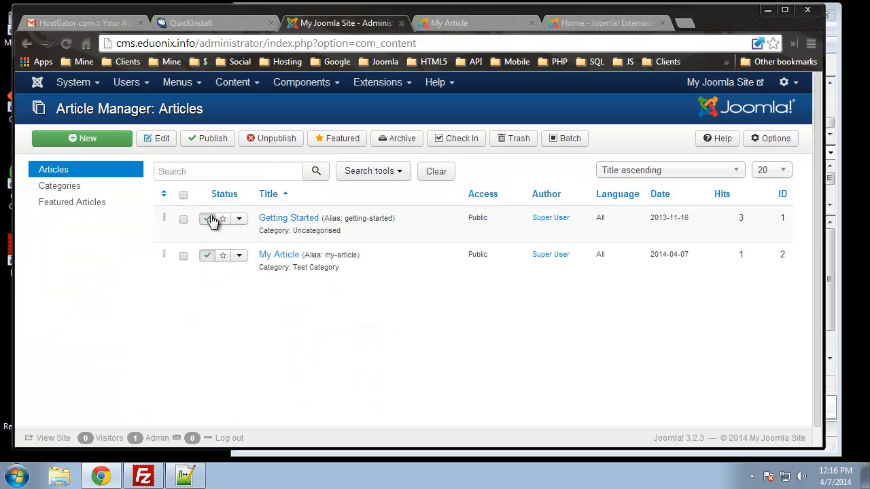
# Step: Open the My Article item of the Main Menu for editing and go to its article display options
pyautogui.click(176, 82)
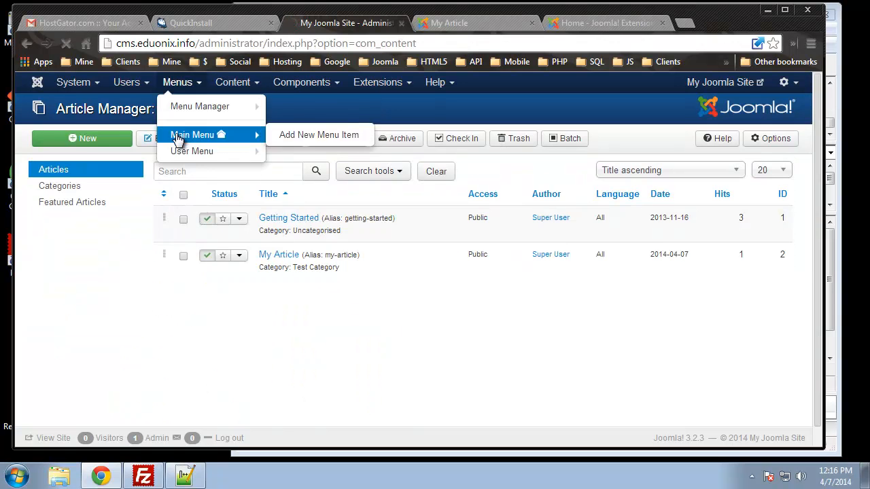
pyautogui.click(183, 134)
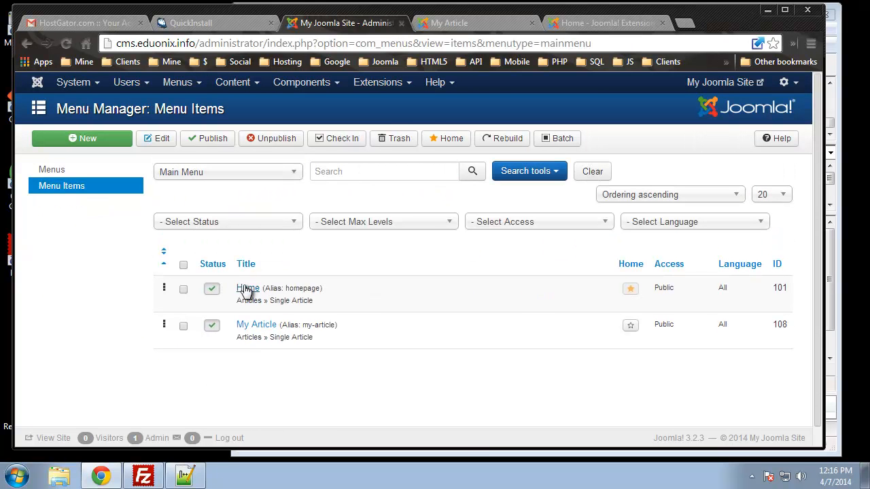
pyautogui.click(246, 324)
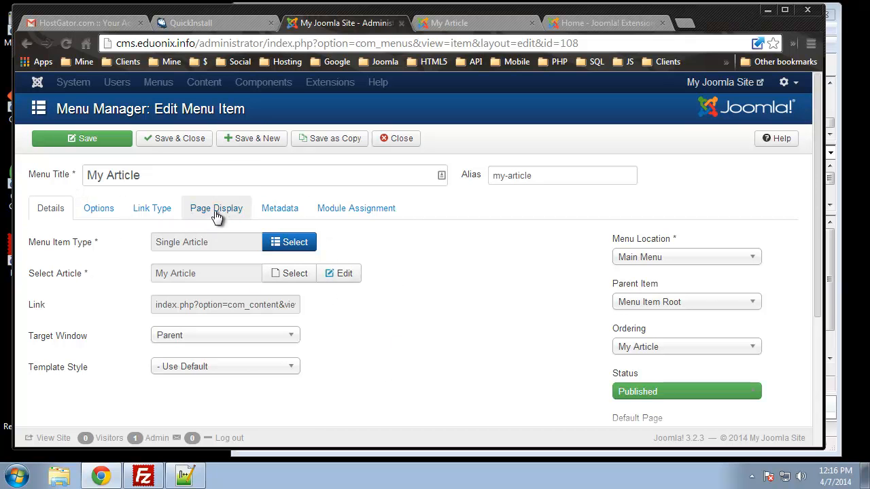
pyautogui.click(111, 213)
pyautogui.scroll(-2, 88, 233)
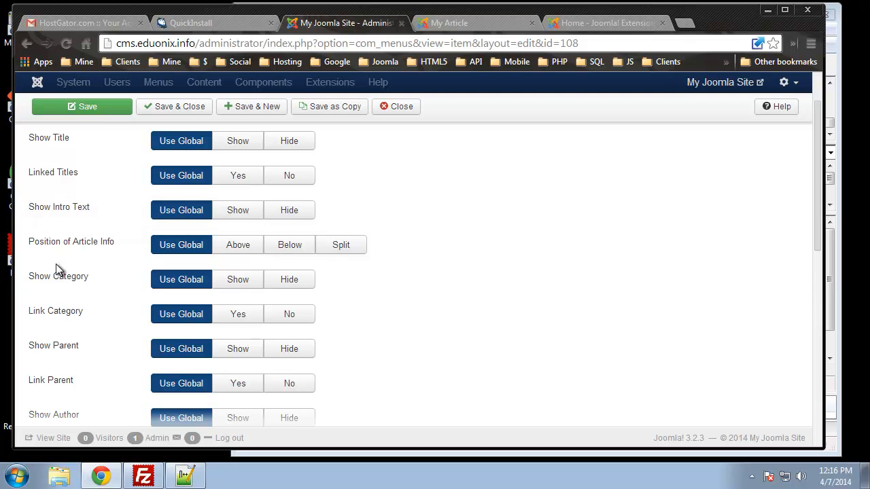
# Step: Set Show Category, Show Author and Show Parent to Hide for the My Article menu item
pyautogui.click(291, 281)
pyautogui.scroll(-2, 356, 346)
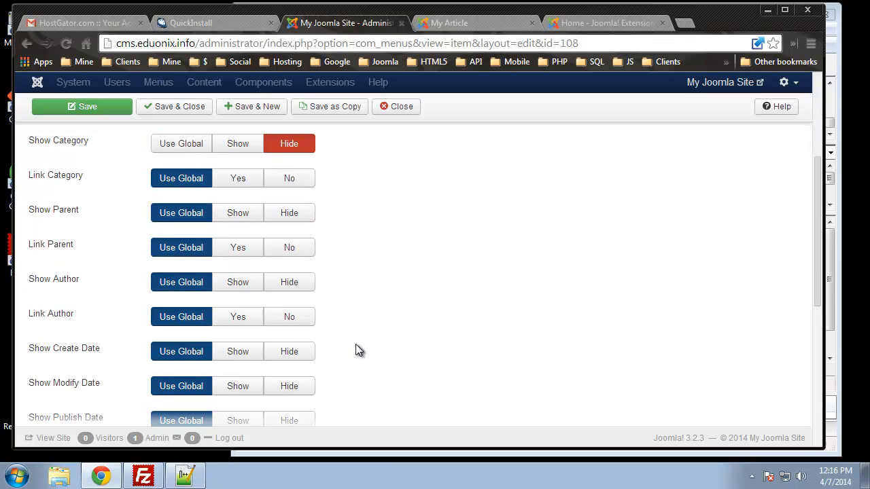
pyautogui.click(295, 288)
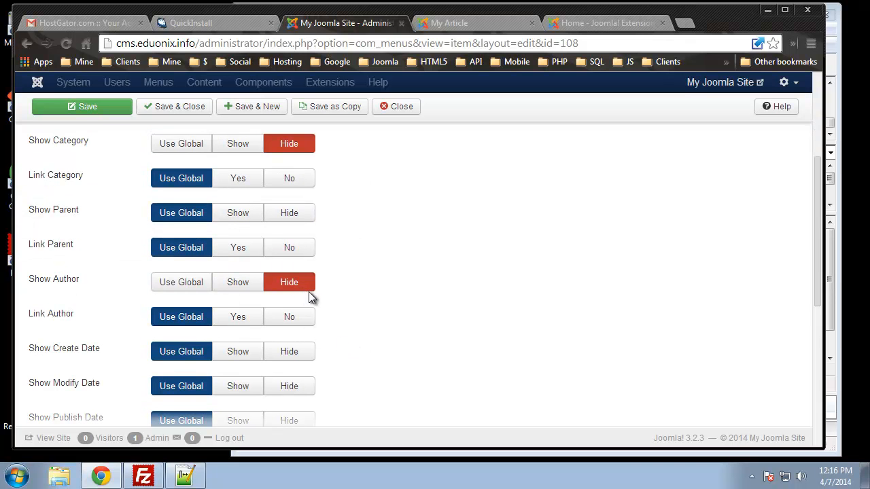
pyautogui.click(289, 216)
# Step: Set Show Create Date, Show Modify Date, Show Publish Date and Show Navigation to Hide for the menu item
pyautogui.scroll(-1, 361, 299)
pyautogui.scroll(-1, 361, 300)
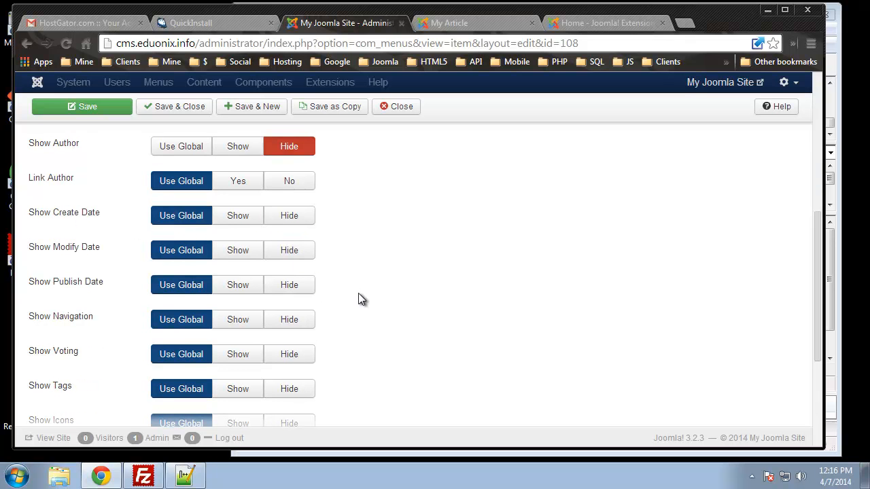
pyautogui.click(294, 219)
pyautogui.click(291, 249)
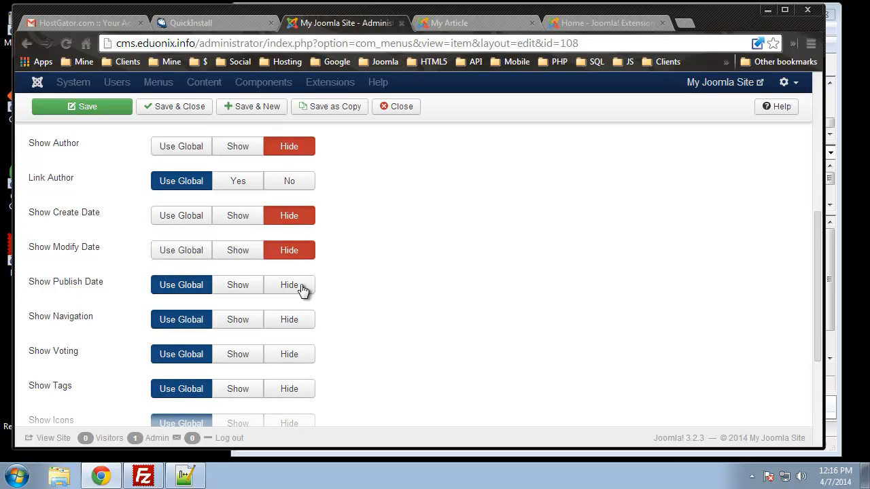
pyautogui.click(297, 287)
pyautogui.click(300, 327)
# Step: Set tags, icons, print icon, email icon and hits to Hide for the menu item, and save and close it
pyautogui.scroll(-2, 311, 361)
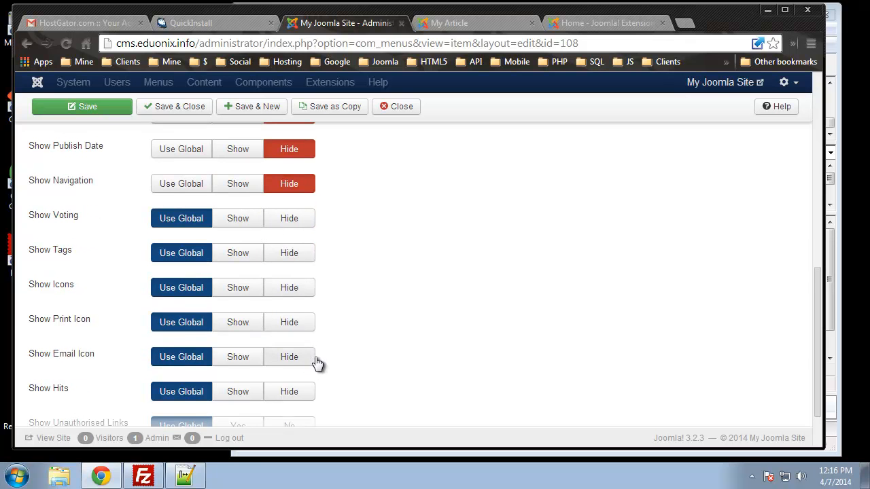
pyautogui.click(293, 291)
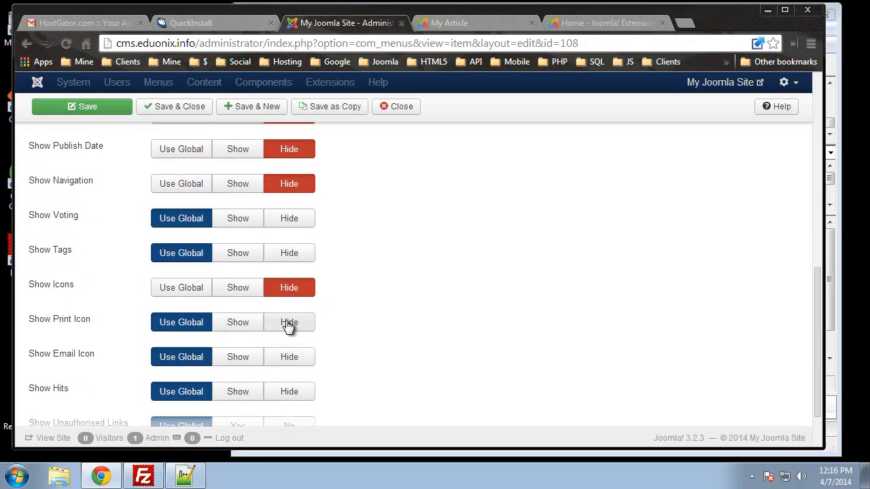
pyautogui.click(289, 323)
pyautogui.click(299, 358)
pyautogui.click(290, 260)
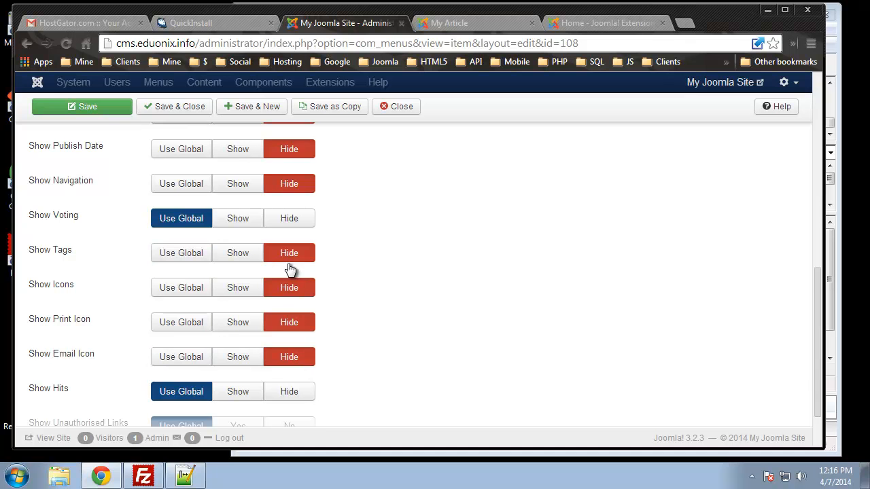
pyautogui.click(294, 395)
pyautogui.scroll(-1, 343, 370)
pyautogui.scroll(6, 365, 352)
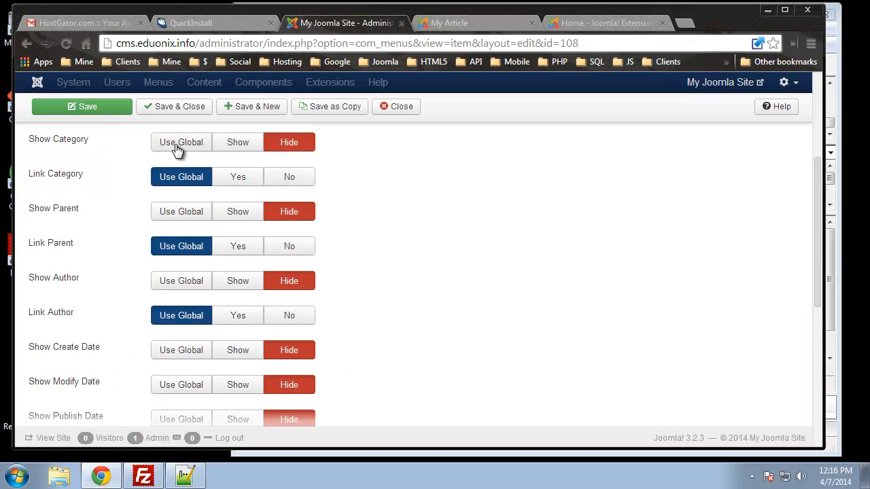
pyautogui.click(194, 108)
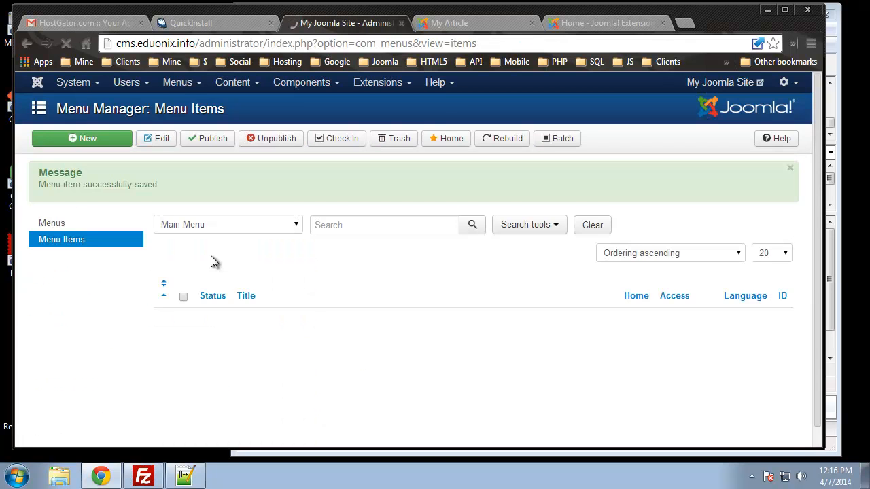
# Step: Reload the front-end My Article page to check its details, and go to the site's Home page
pyautogui.click(450, 22)
pyautogui.click(61, 44)
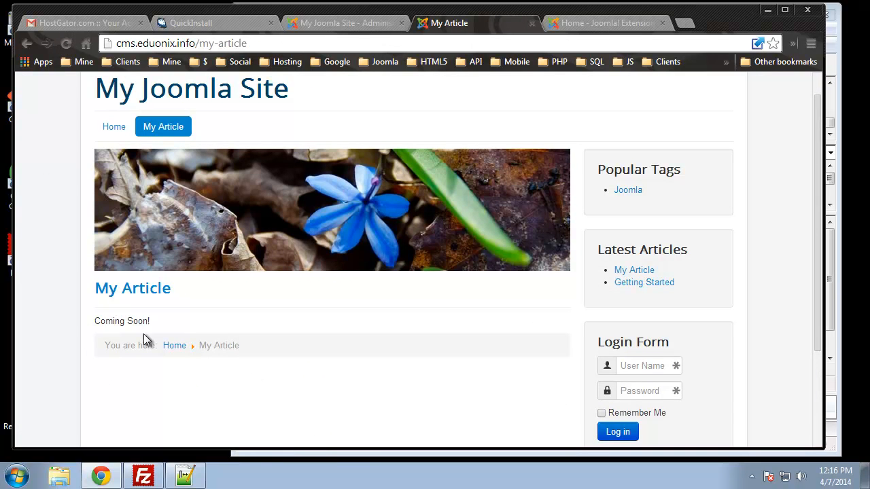
pyautogui.click(114, 127)
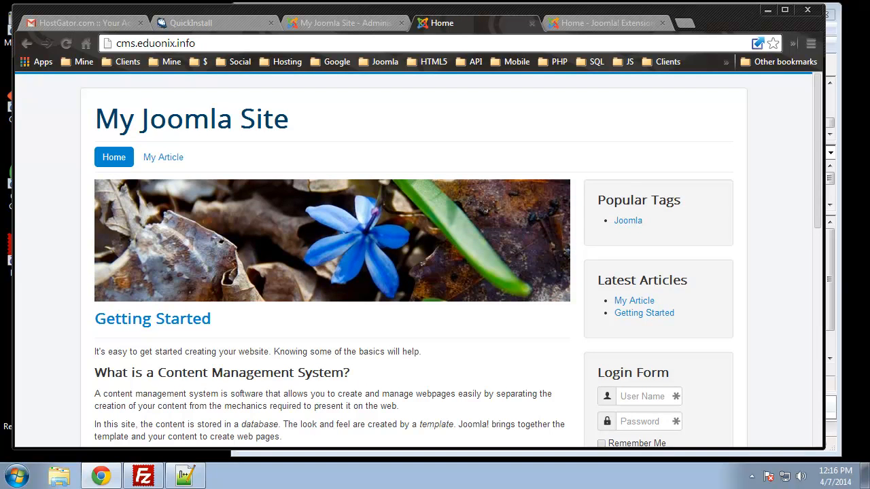
# Step: Make the Beez3 - Default style the default site template in the Template Manager of the Joomla administration
pyautogui.click(362, 20)
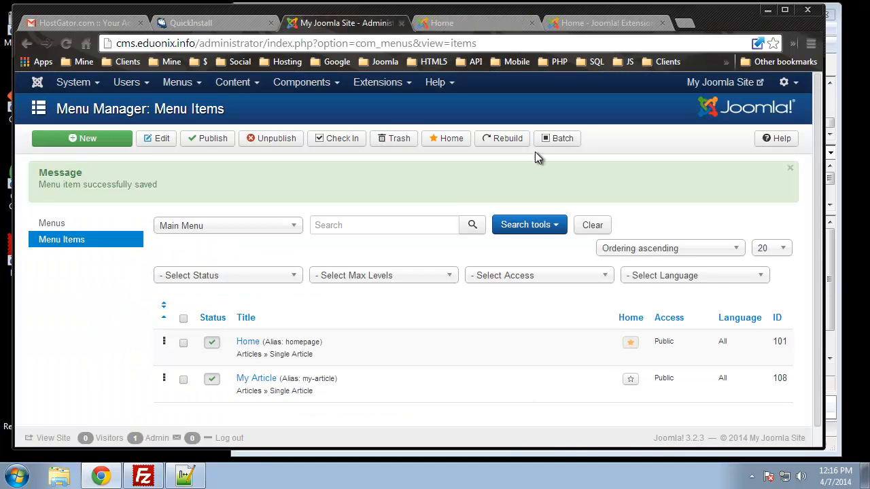
pyautogui.click(371, 89)
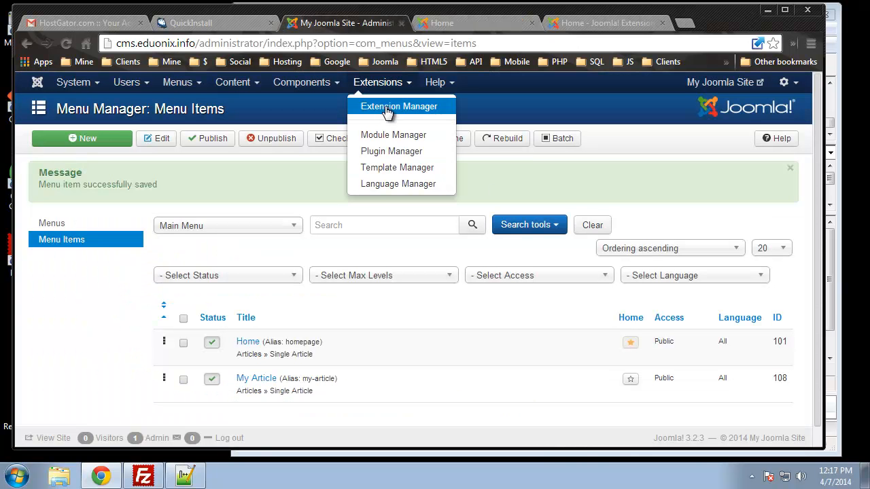
pyautogui.click(403, 177)
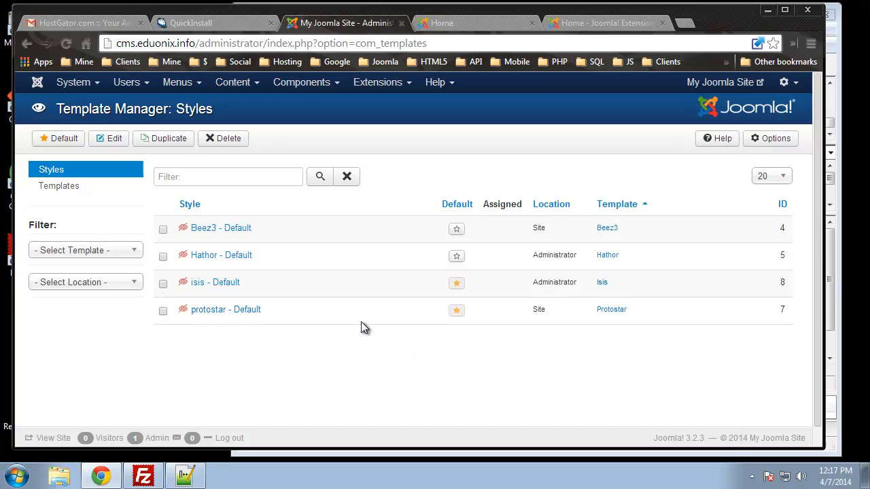
pyautogui.click(163, 231)
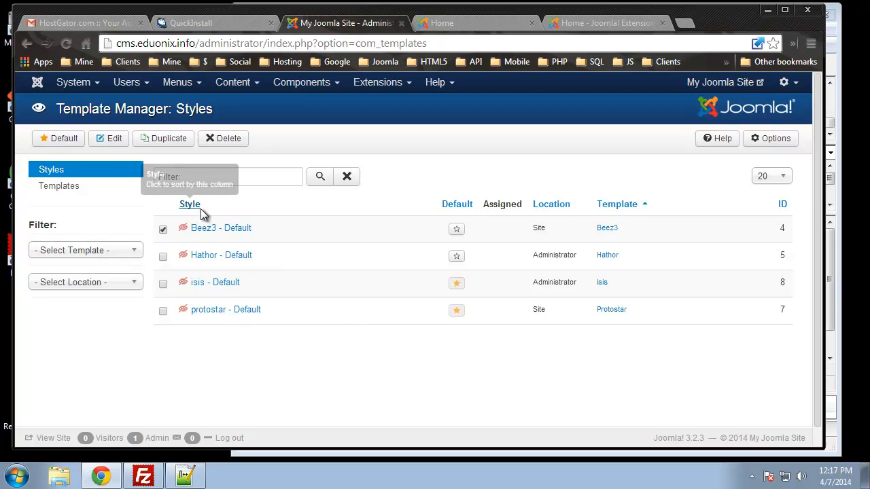
pyautogui.click(60, 140)
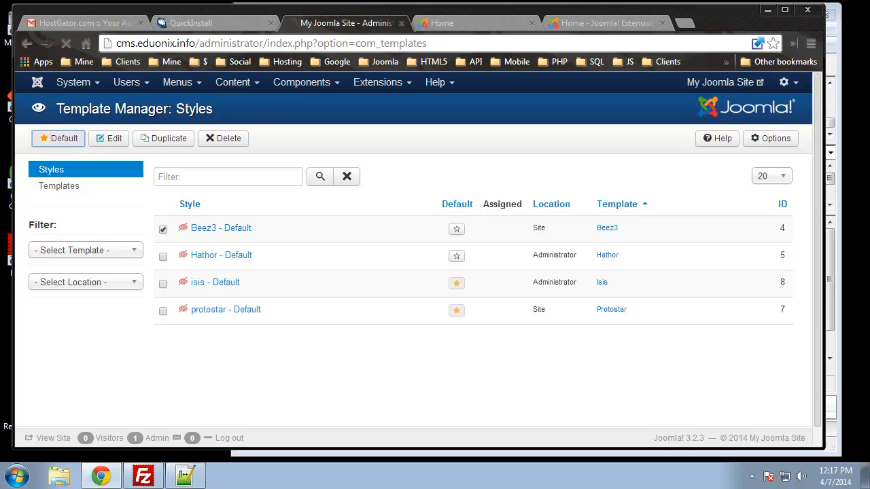
# Step: Reload the front-end Home page and look over its layout from the header down to the login form
pyautogui.click(460, 24)
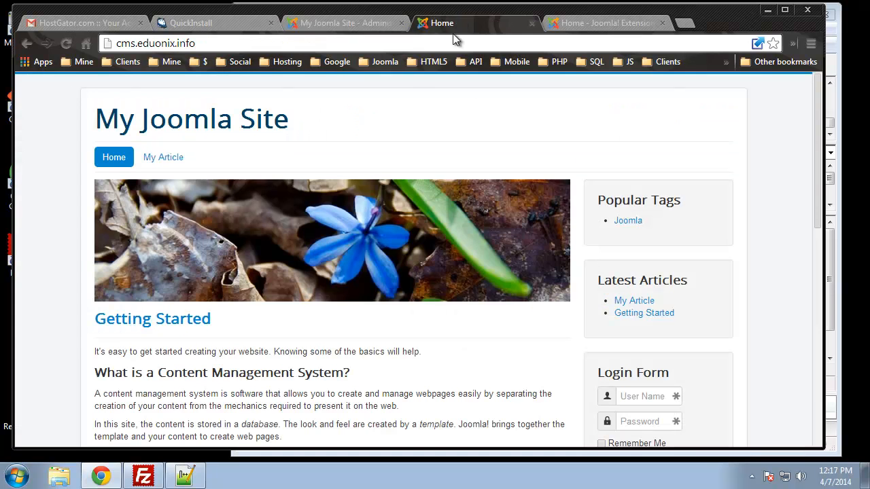
pyautogui.click(67, 43)
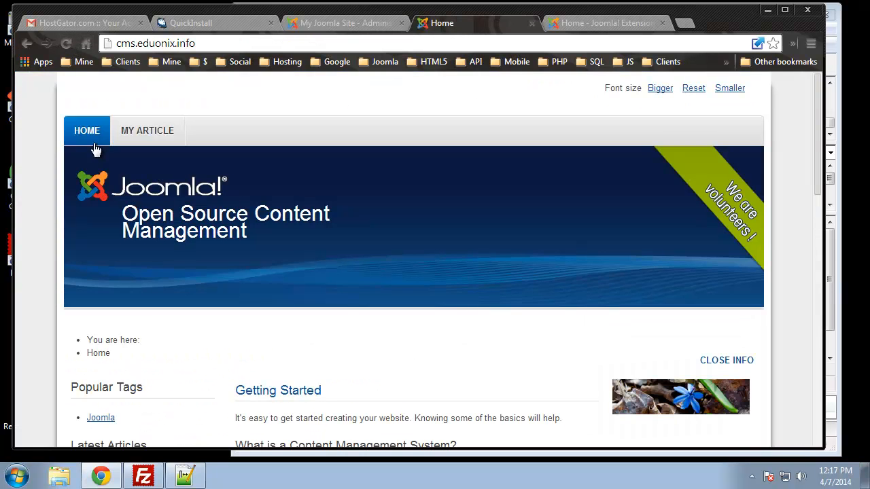
pyautogui.scroll(-4, 306, 267)
pyautogui.scroll(4, 304, 262)
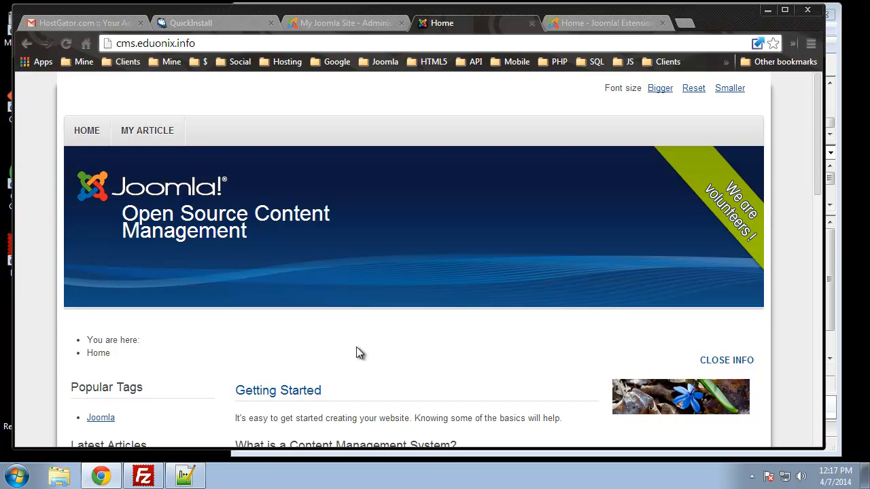
pyautogui.scroll(-2, 348, 345)
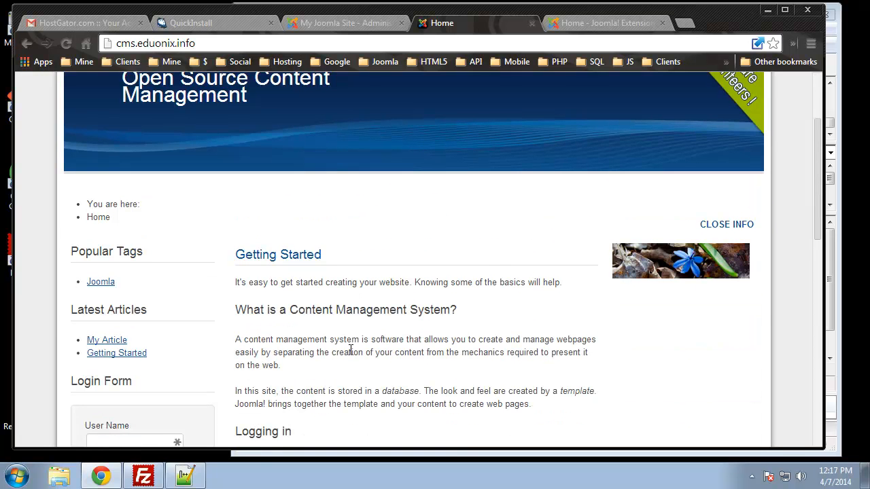
pyautogui.scroll(2, 315, 346)
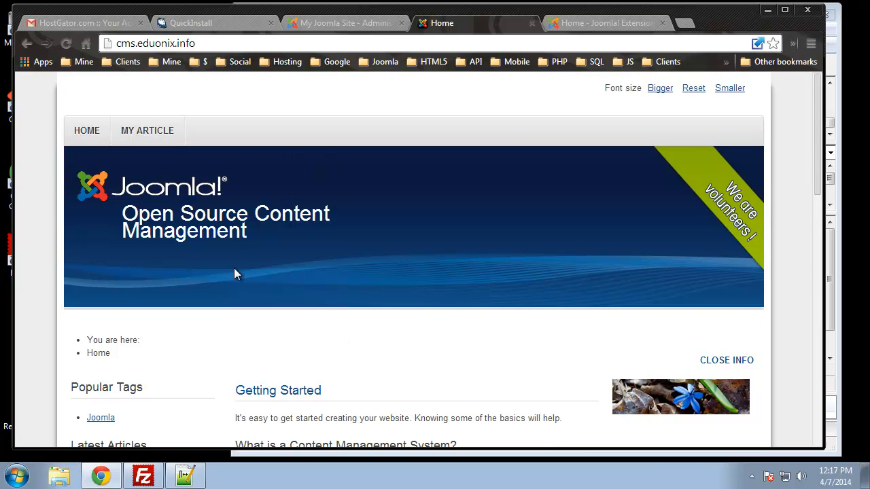
pyautogui.scroll(-4, 197, 248)
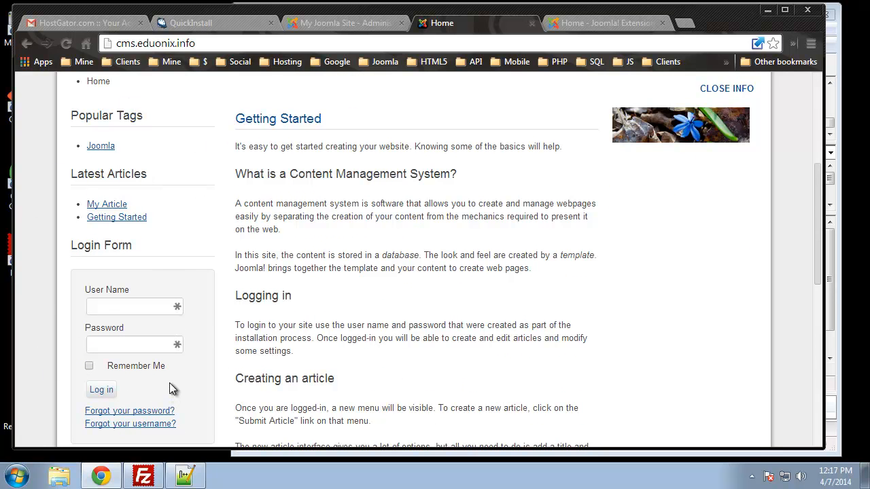
# Step: Open the Module Manager to examine the site modules and their positions, and compare them with the front-end Home page
pyautogui.click(333, 24)
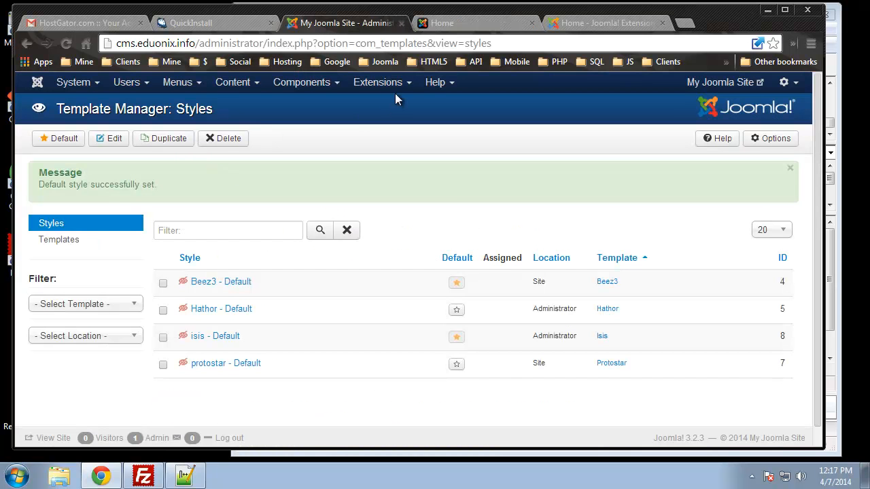
pyautogui.moveTo(377, 82)
pyautogui.click(410, 135)
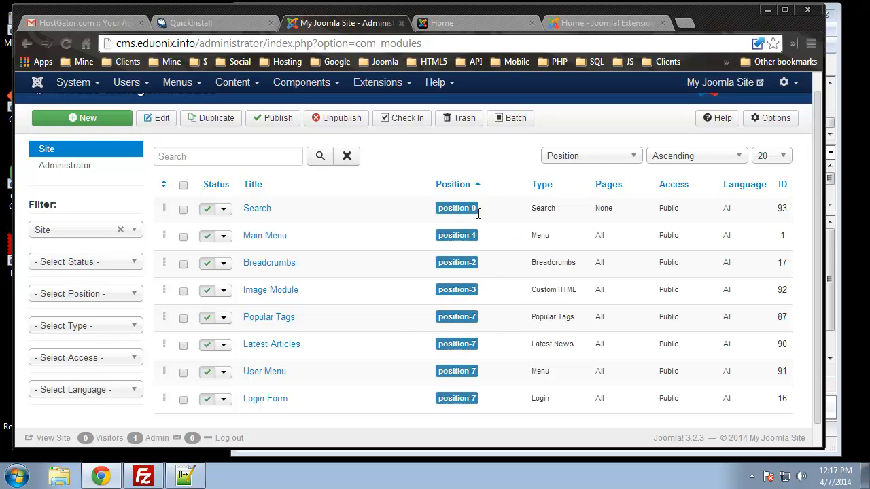
pyautogui.click(485, 40)
pyautogui.click(479, 24)
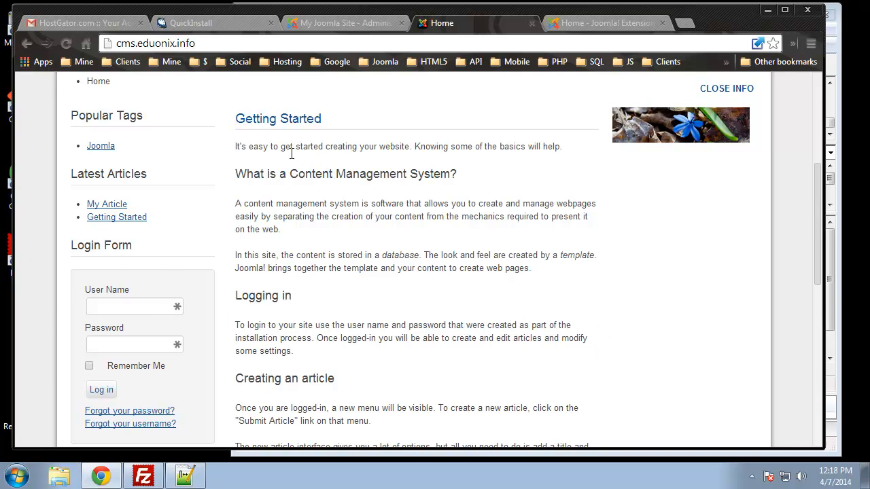
pyautogui.tripleClick(291, 120)
pyautogui.click(290, 120)
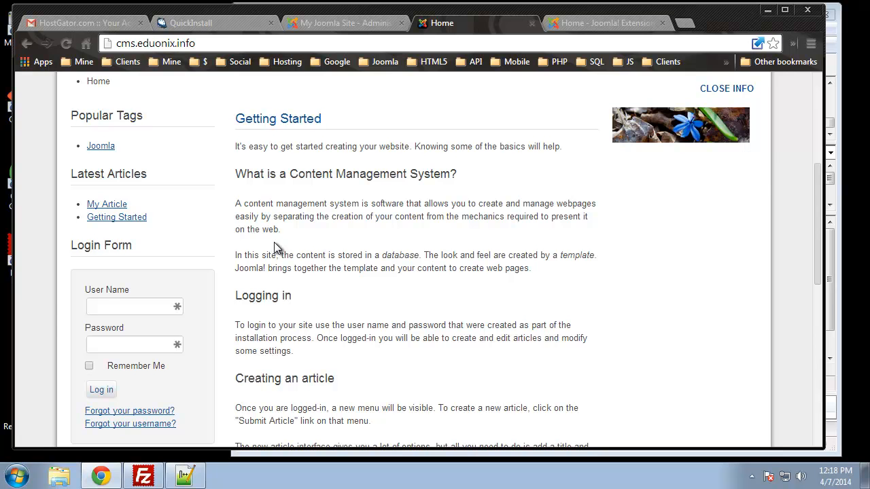
# Step: Unpublish the Login Form module and reload the front-end Home page to check its sidebar
pyautogui.click(335, 23)
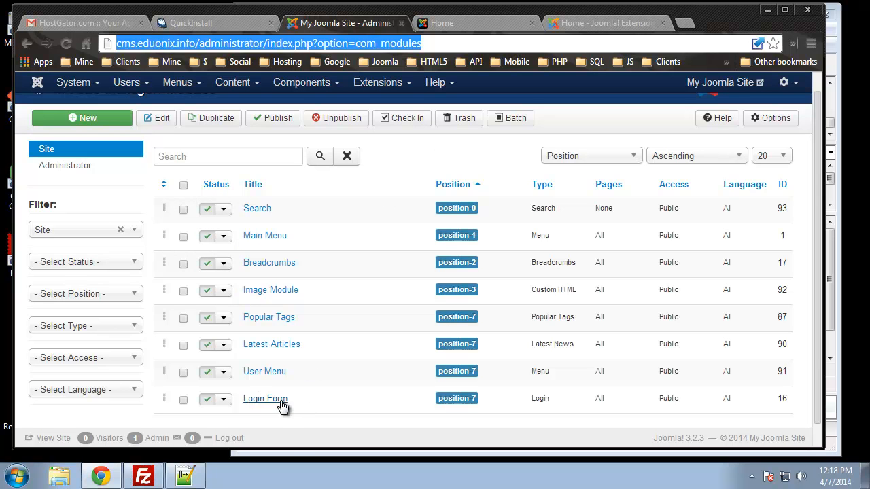
pyautogui.click(208, 401)
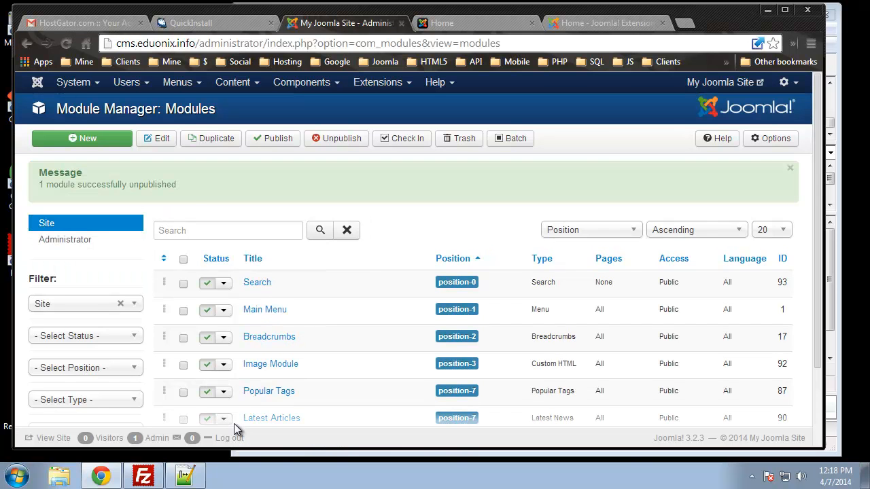
pyautogui.scroll(-3, 235, 424)
pyautogui.click(481, 25)
pyautogui.click(72, 43)
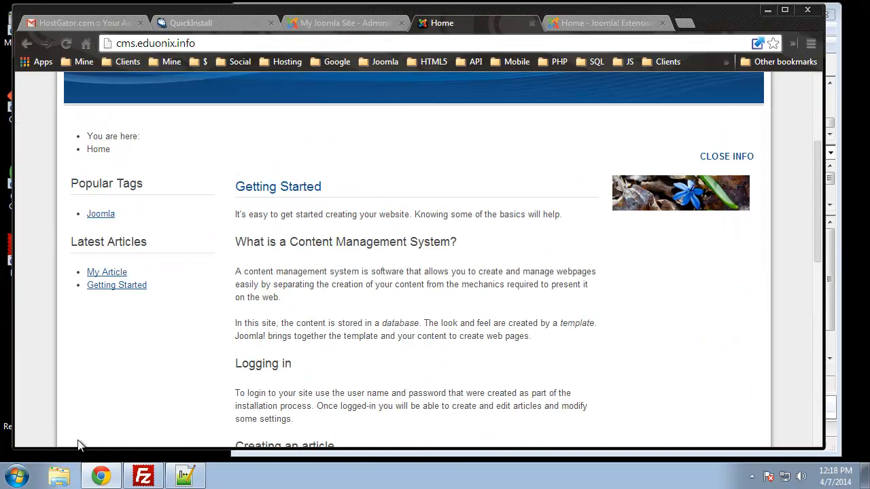
# Step: Publish the Login Form module again in the Module Manager
pyautogui.click(353, 28)
pyautogui.click(207, 376)
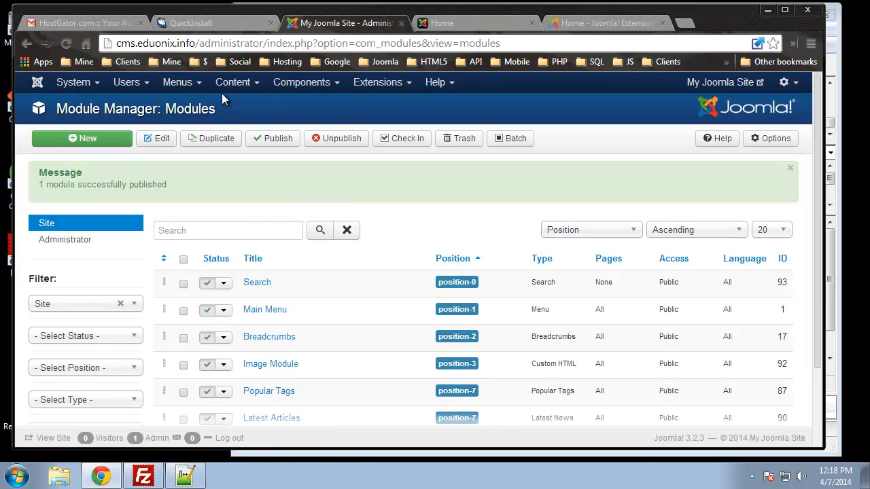
# Step: Look over the Joomla! Extensions Directory home page, and return to the site's front-end Home page to review it
pyautogui.click(612, 25)
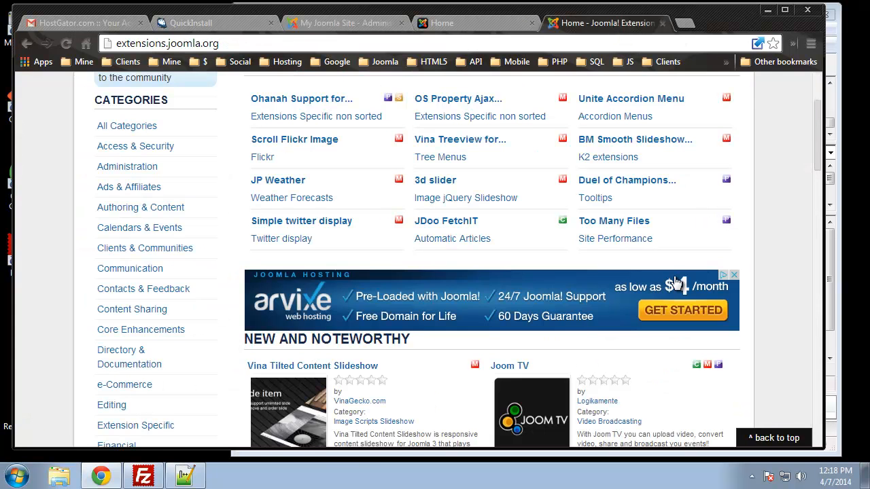
pyautogui.scroll(3, 676, 282)
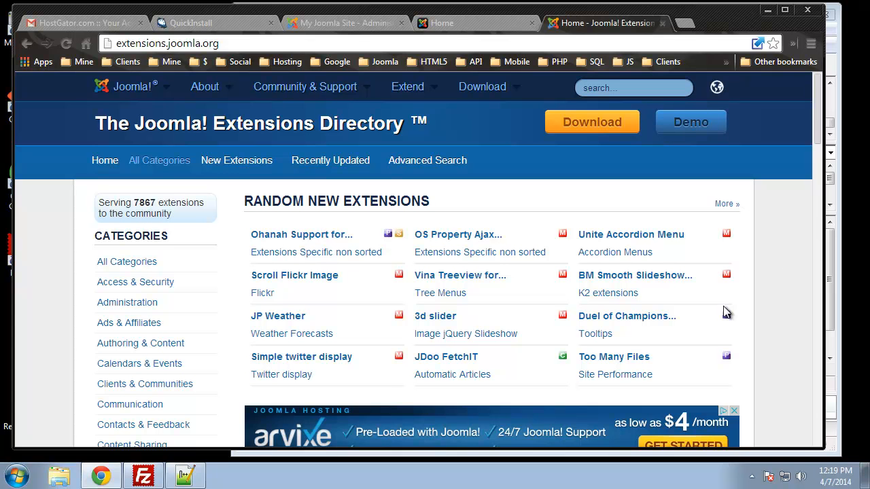
pyautogui.click(463, 19)
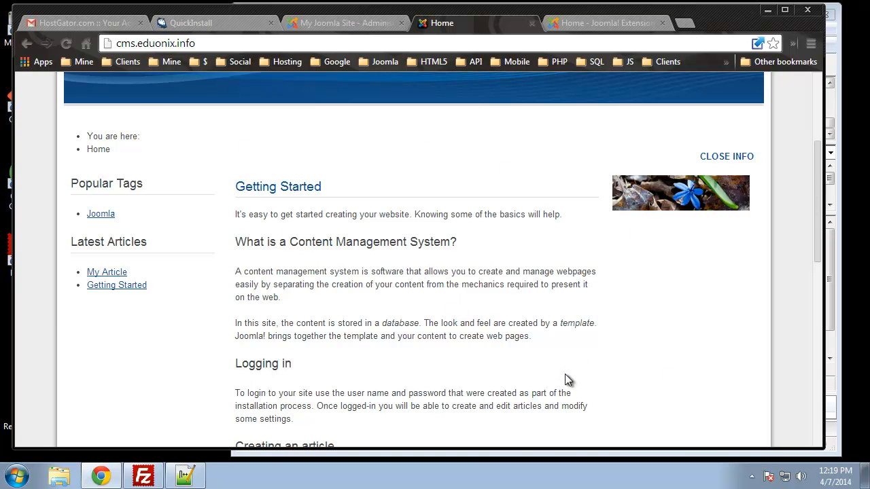
pyautogui.scroll(3, 582, 357)
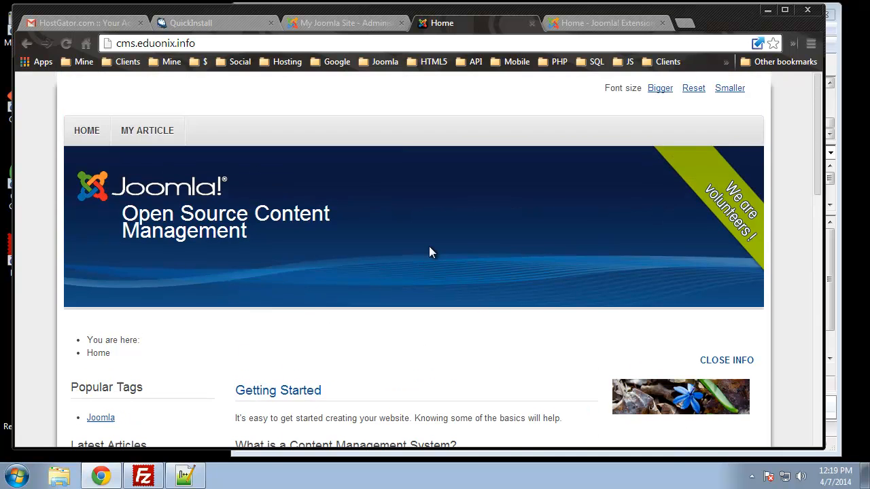
pyautogui.scroll(-2, 365, 241)
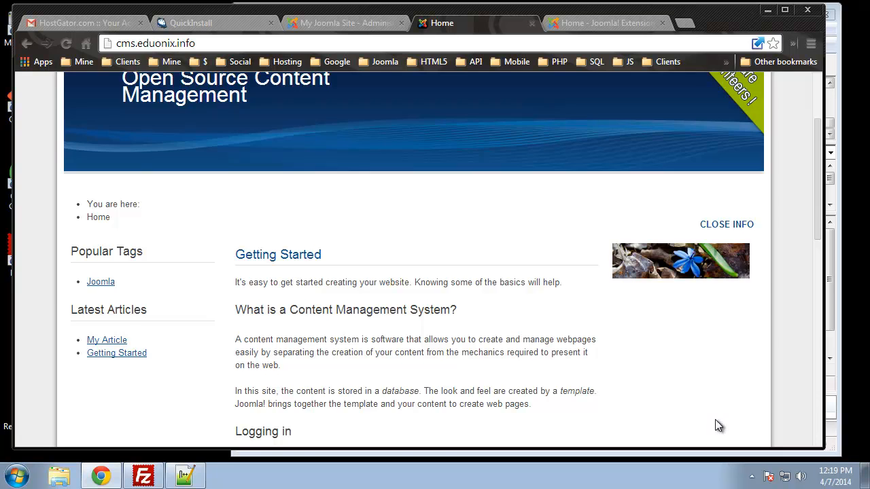
pyautogui.scroll(2, 717, 422)
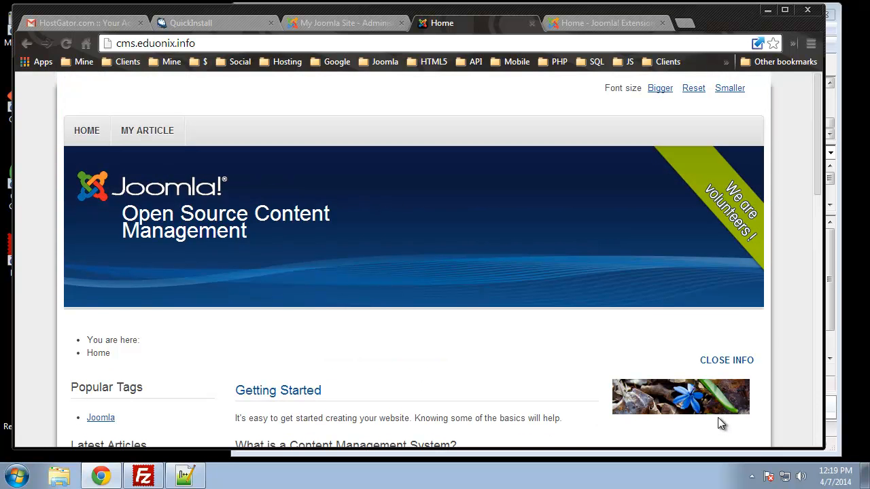